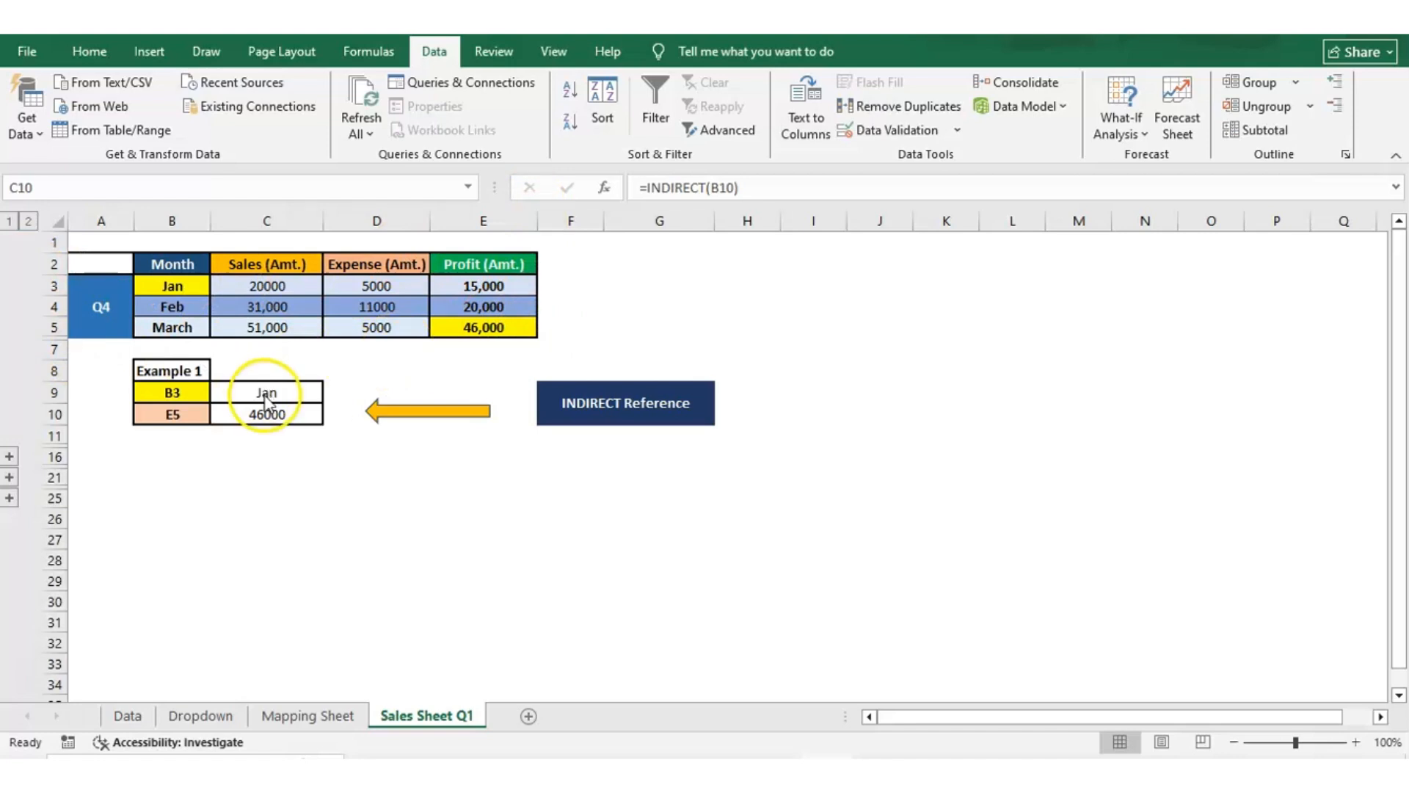
Inspect the INDIRECT formulas in C9 and C10 of Example 1 and the cells they reference.
click(266, 394)
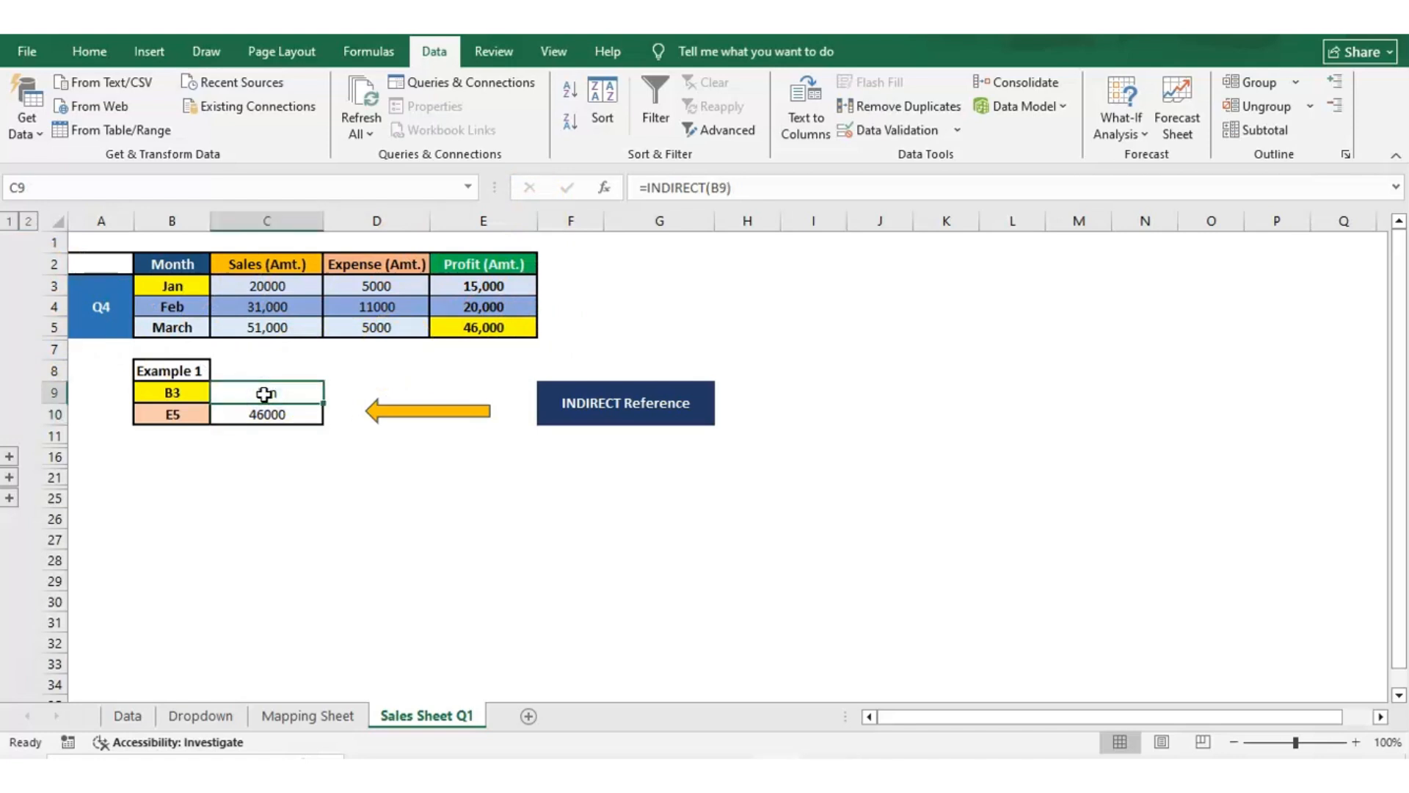
click(760, 179)
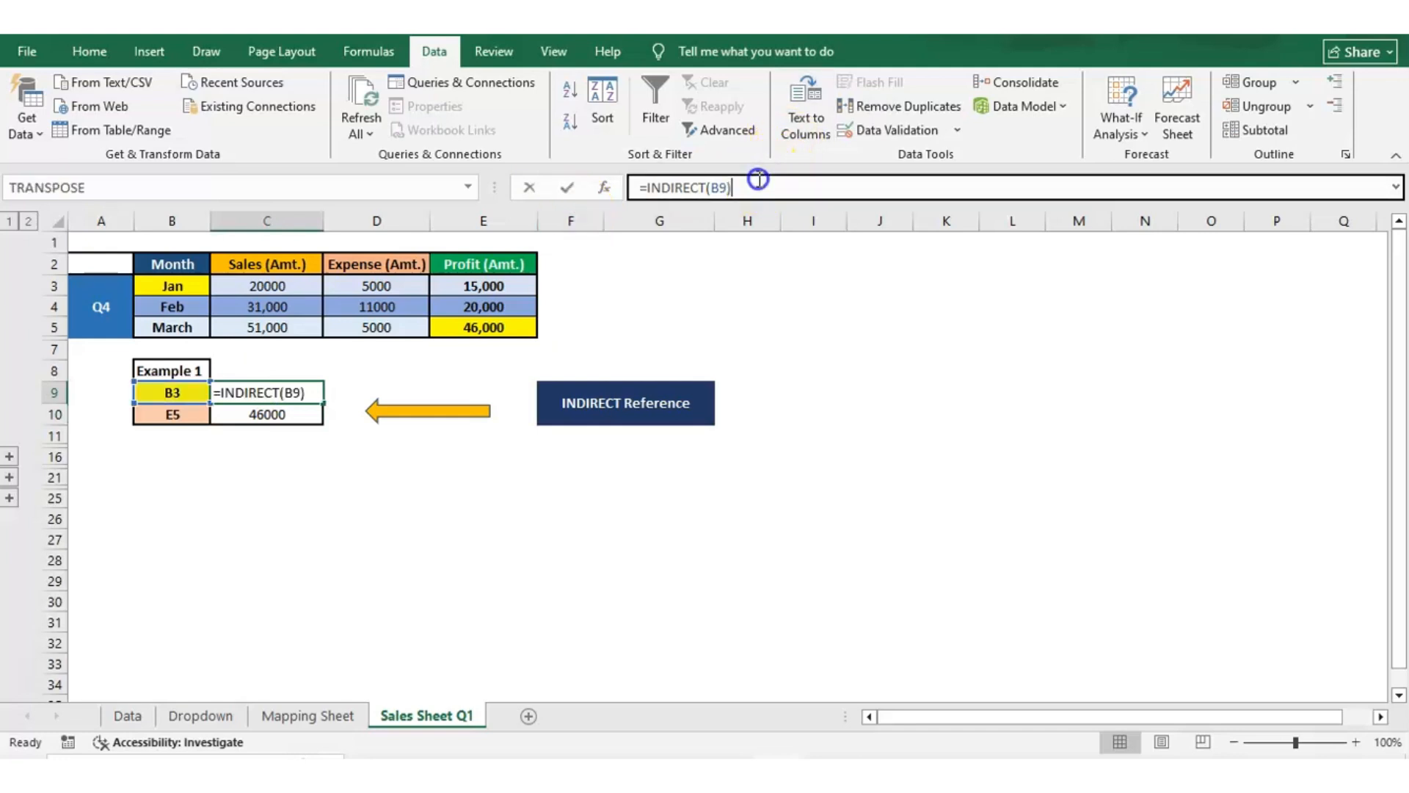
drag(760, 179, 647, 189)
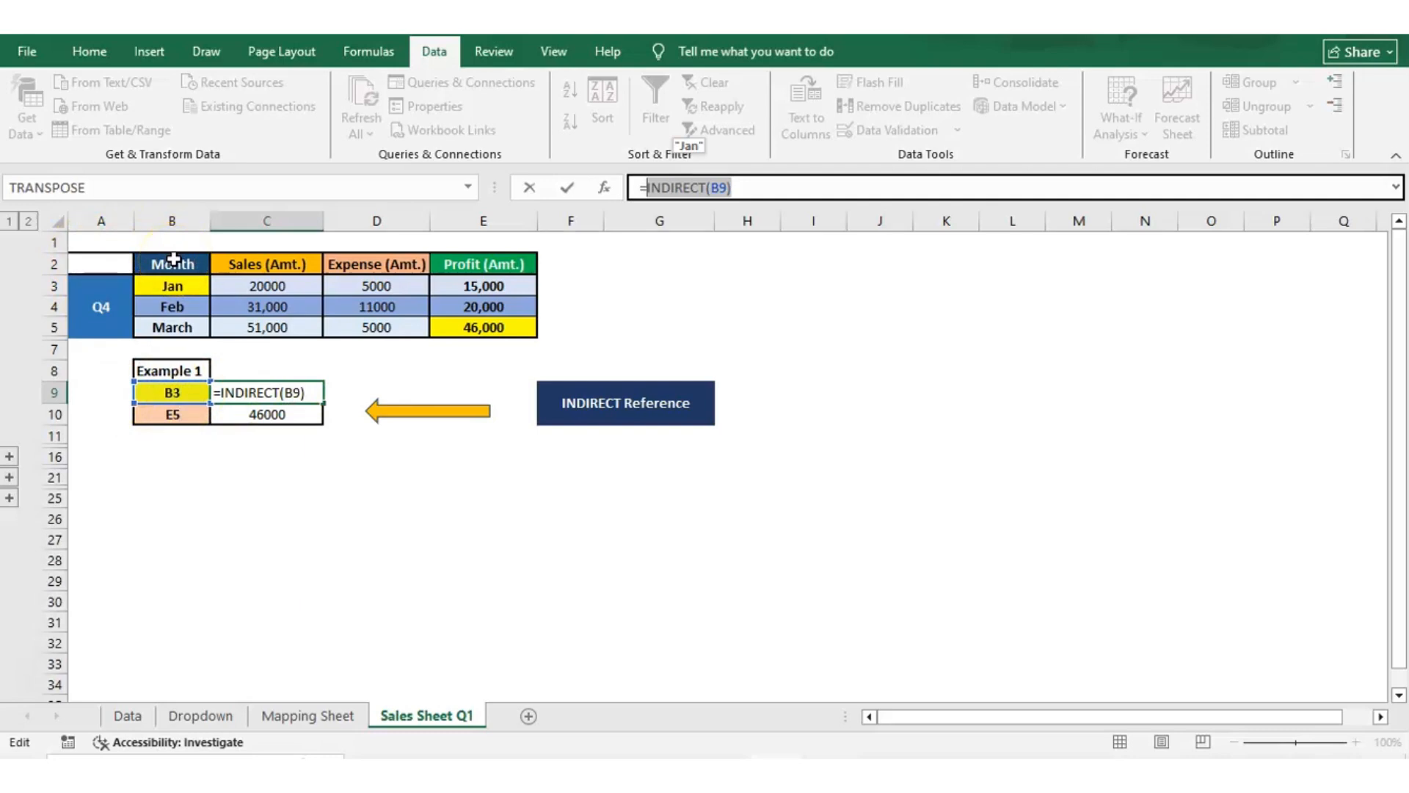
click(182, 288)
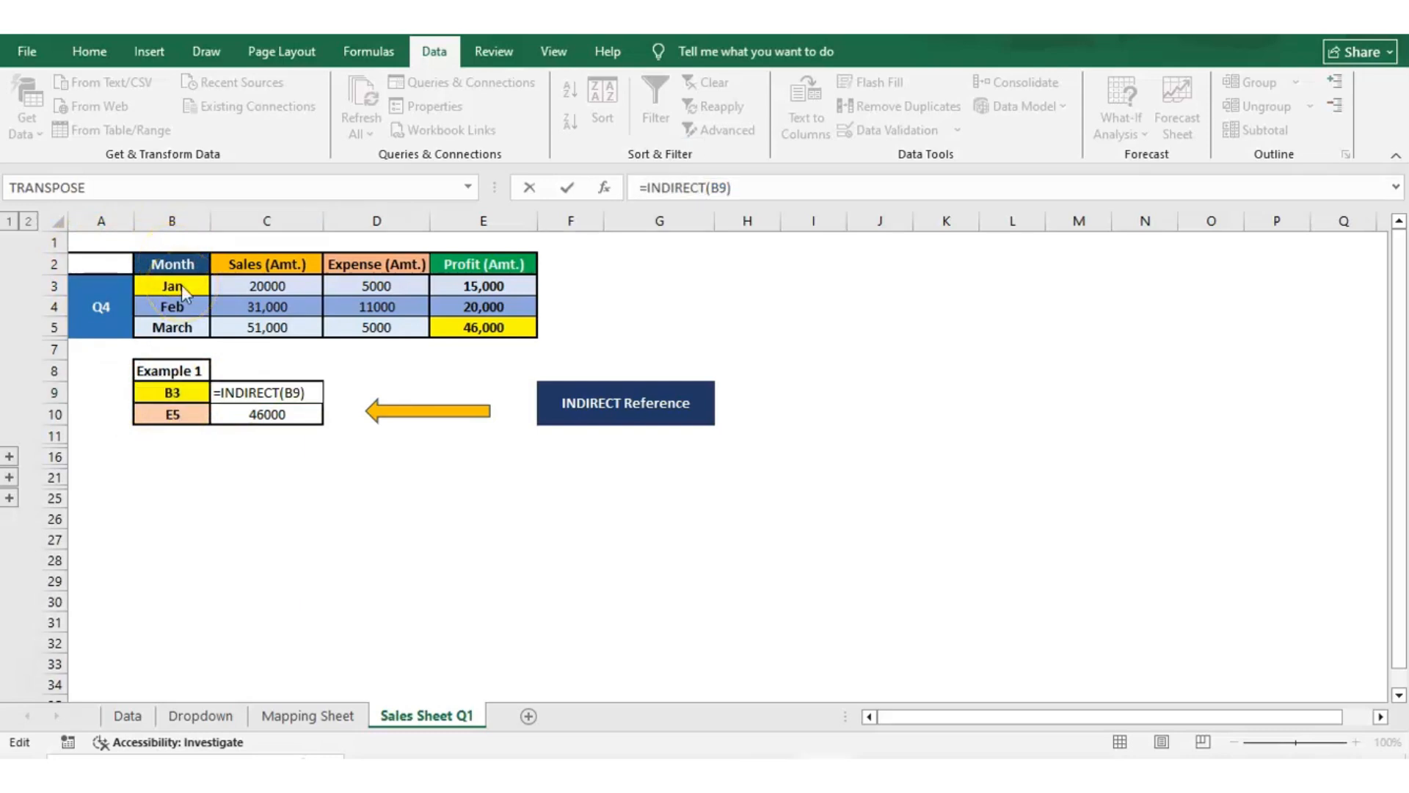
key(Return)
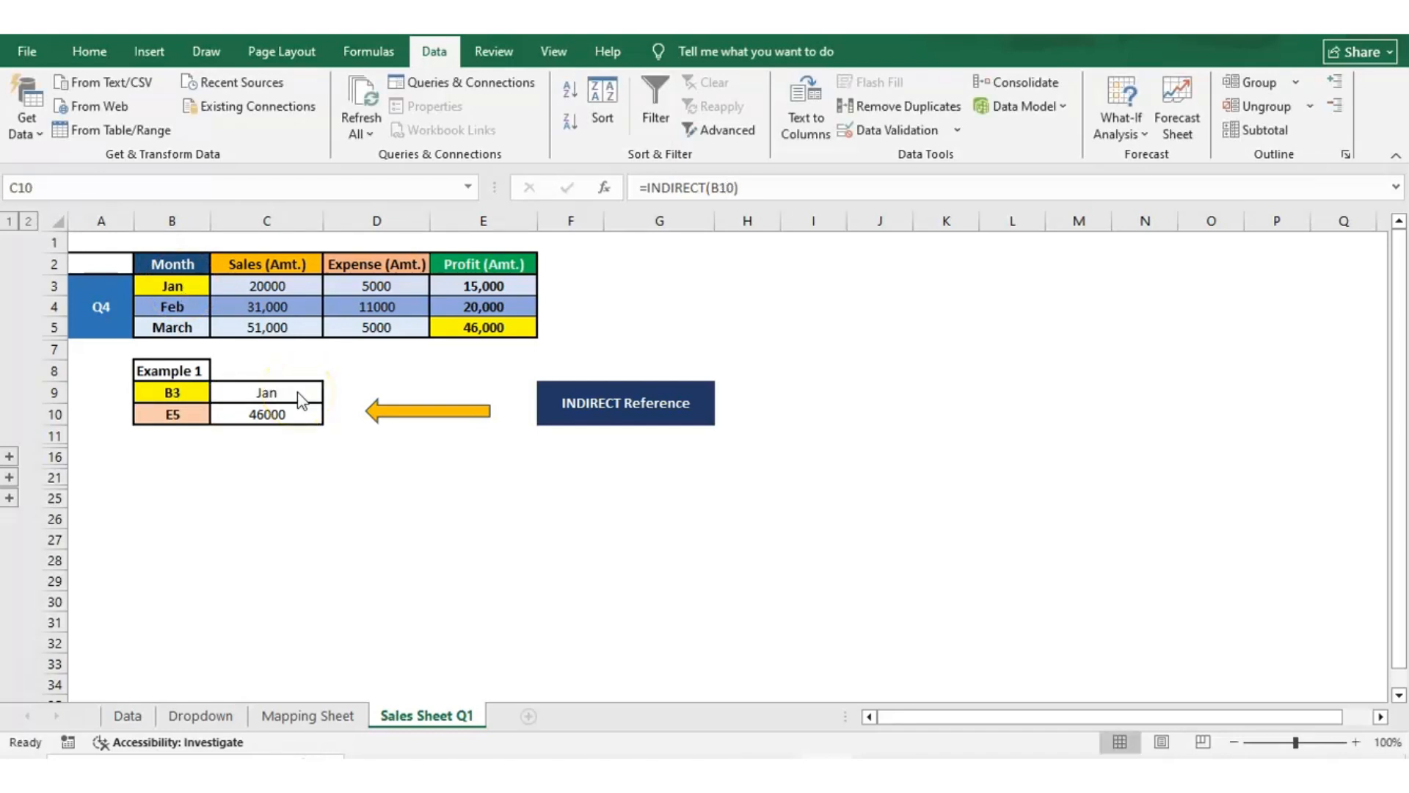
click(286, 414)
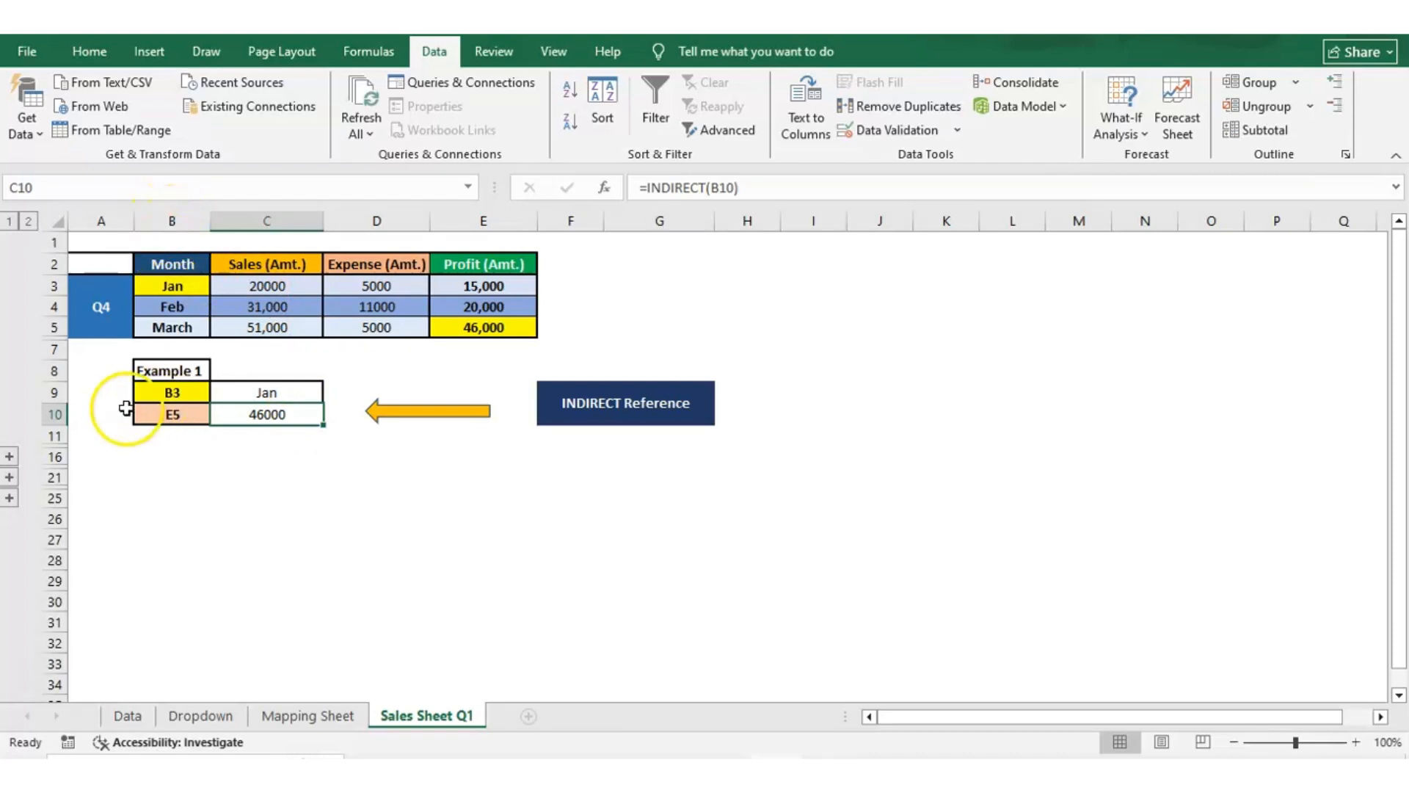
click(173, 411)
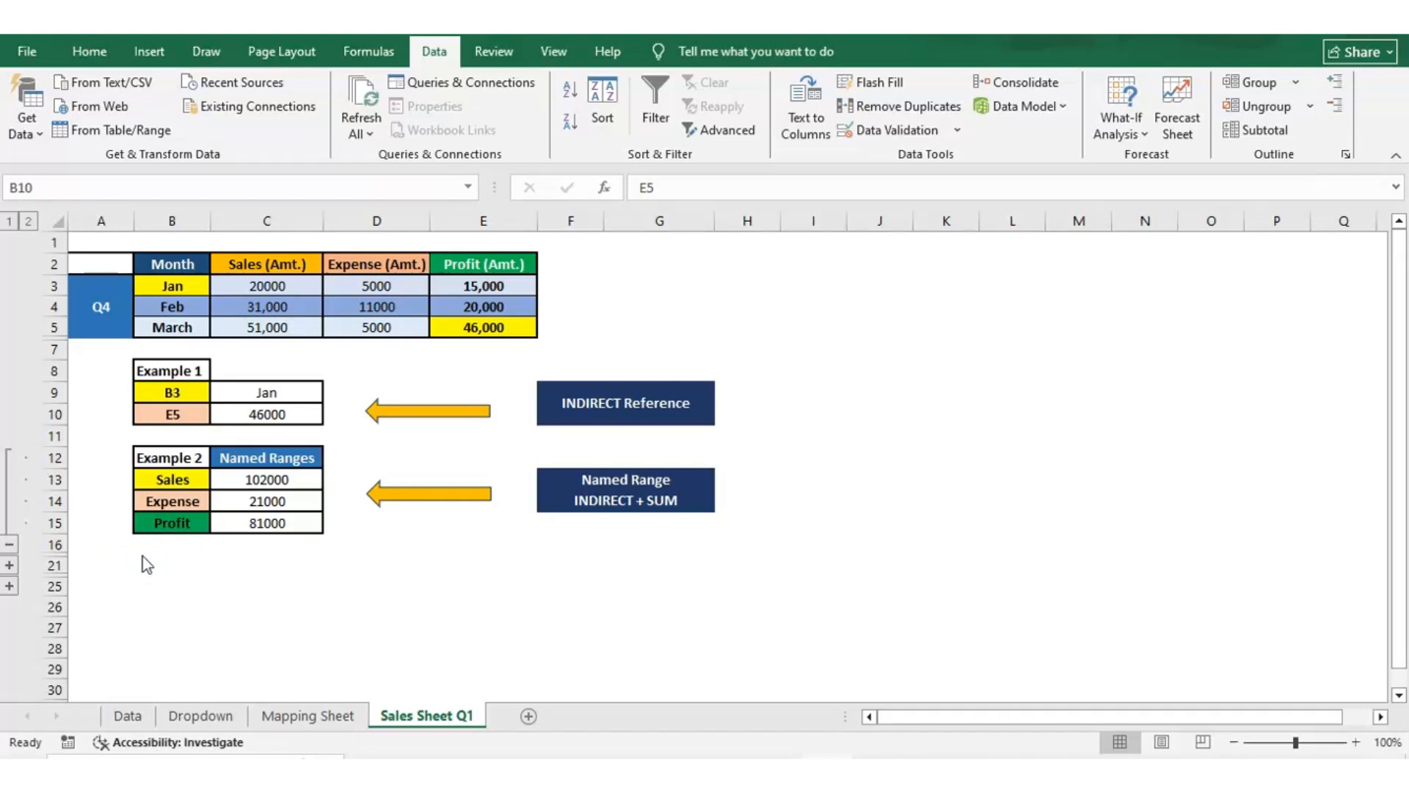
Inspect the SUM(INDIRECT(B13)) formula in C13 and its label cell B13 in Example 2.
key(Down)
key(Down)
key(Down)
key(Right)
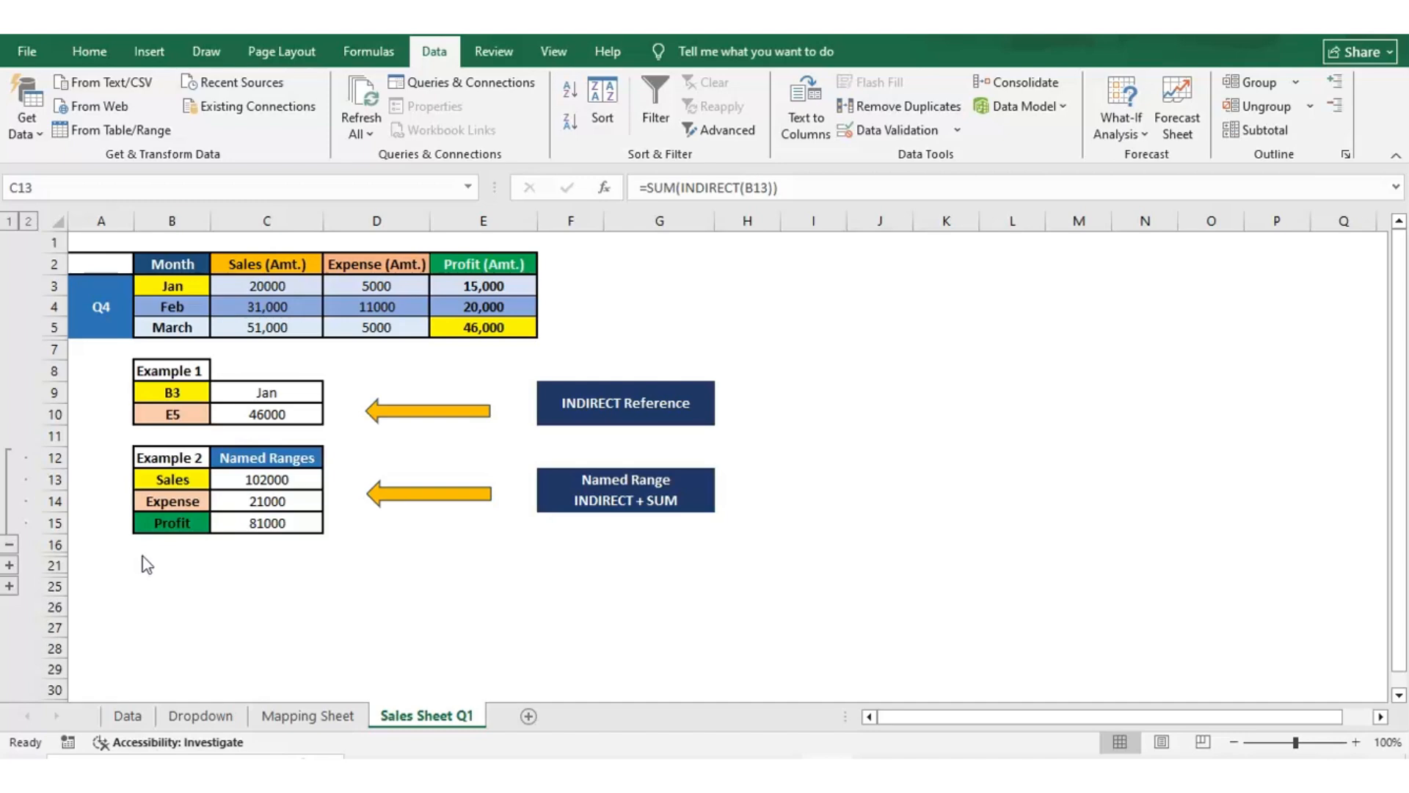
key(Left)
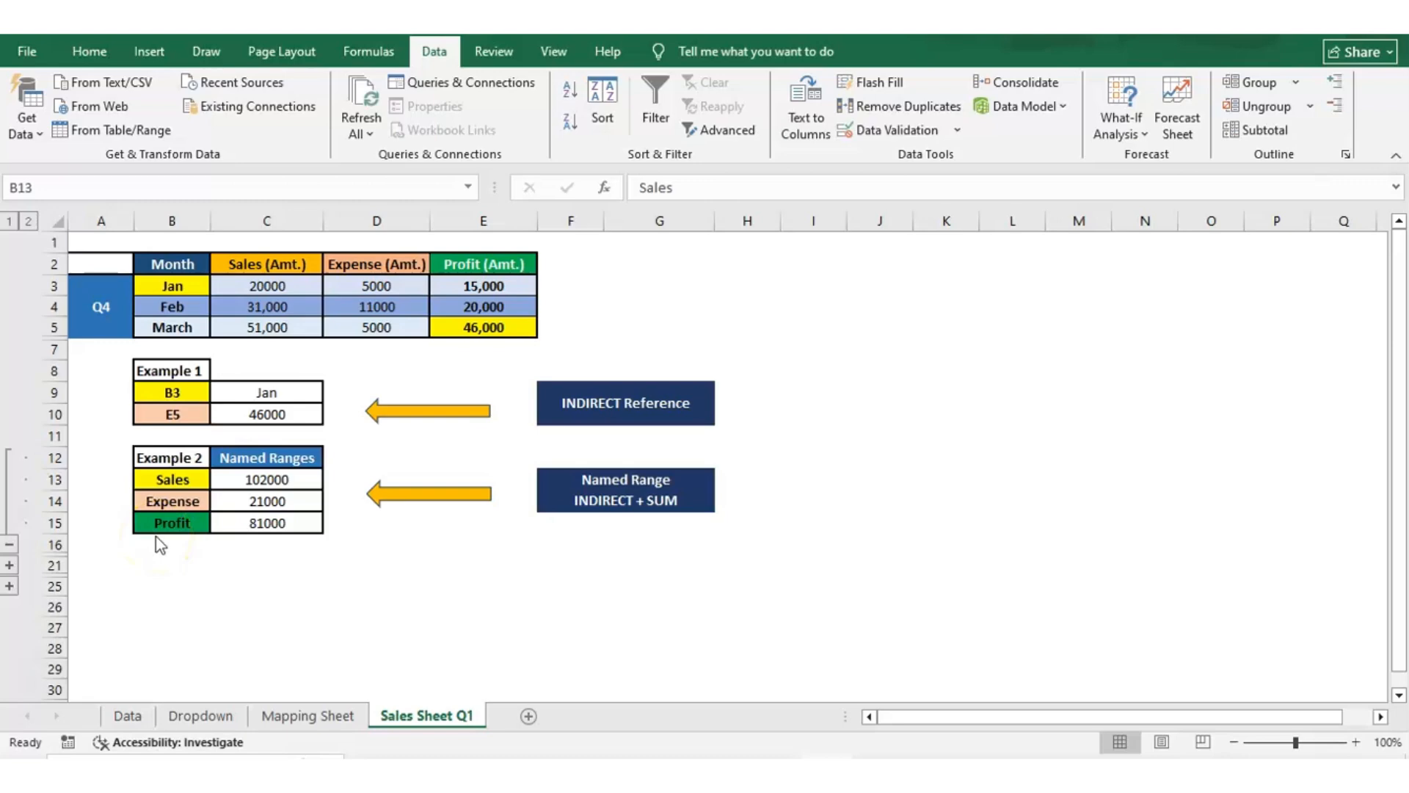
Select the Sales, Expense and Profit columns of the data table in turn to check their named ranges.
click(236, 285)
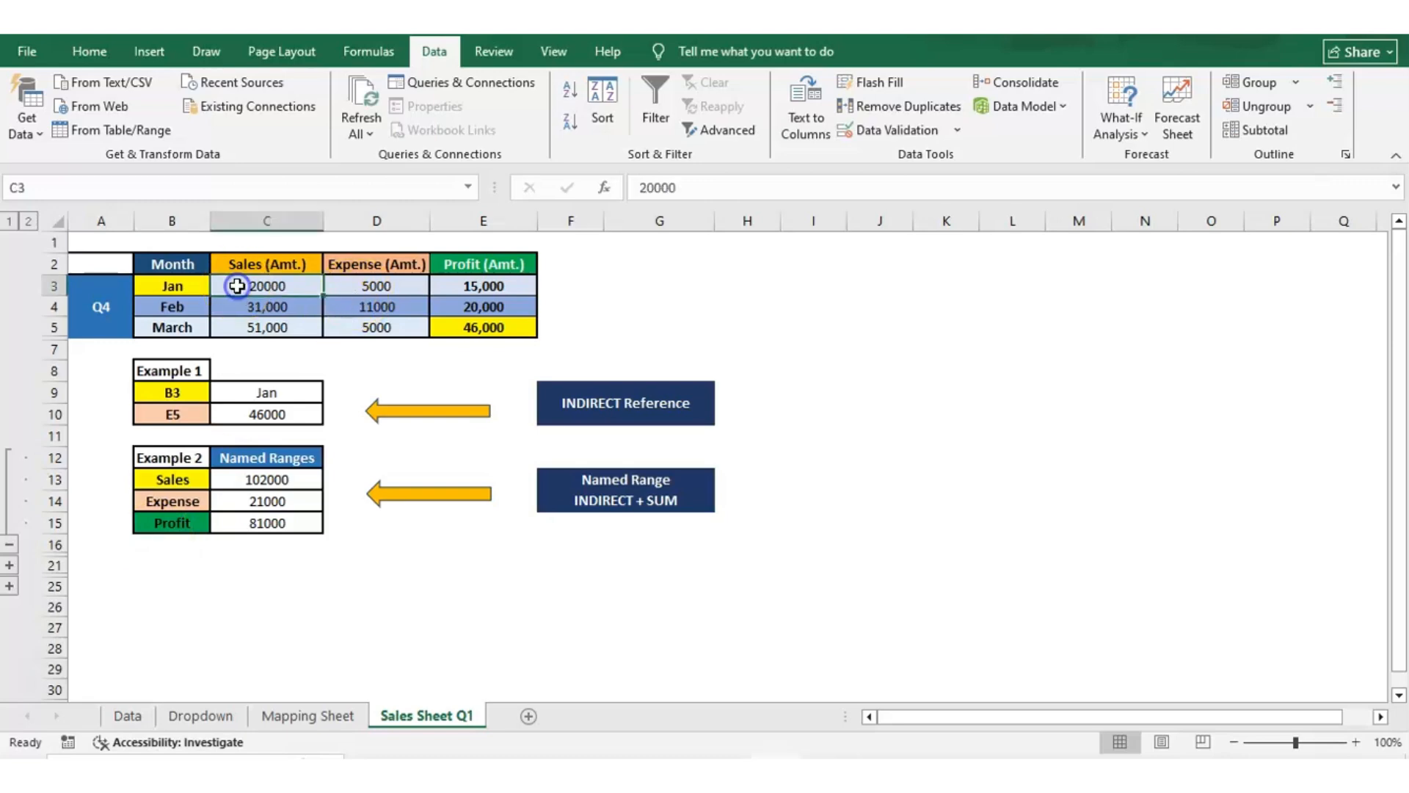
key(shift+Down)
key(shift+Down)
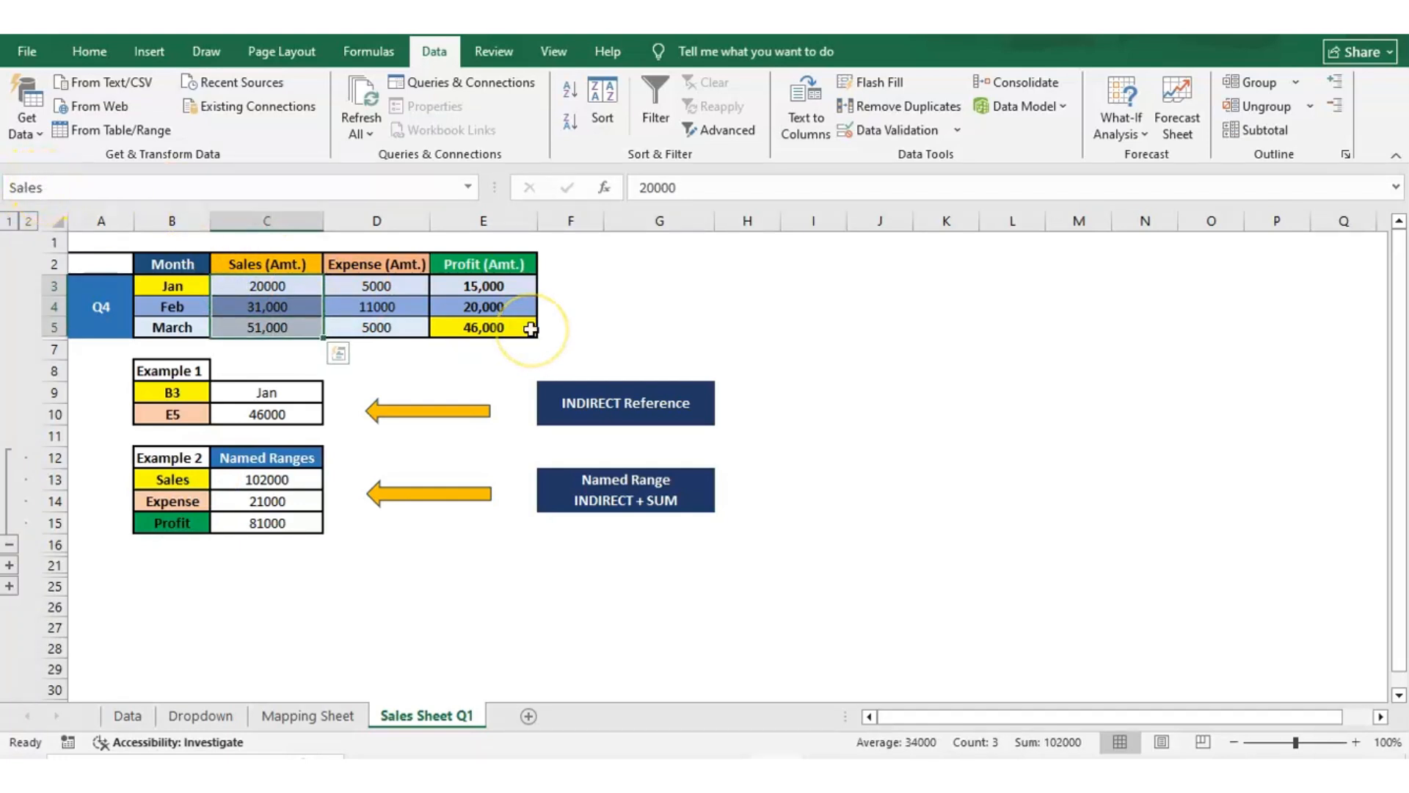
key(Right)
key(shift+Down)
key(shift+Down)
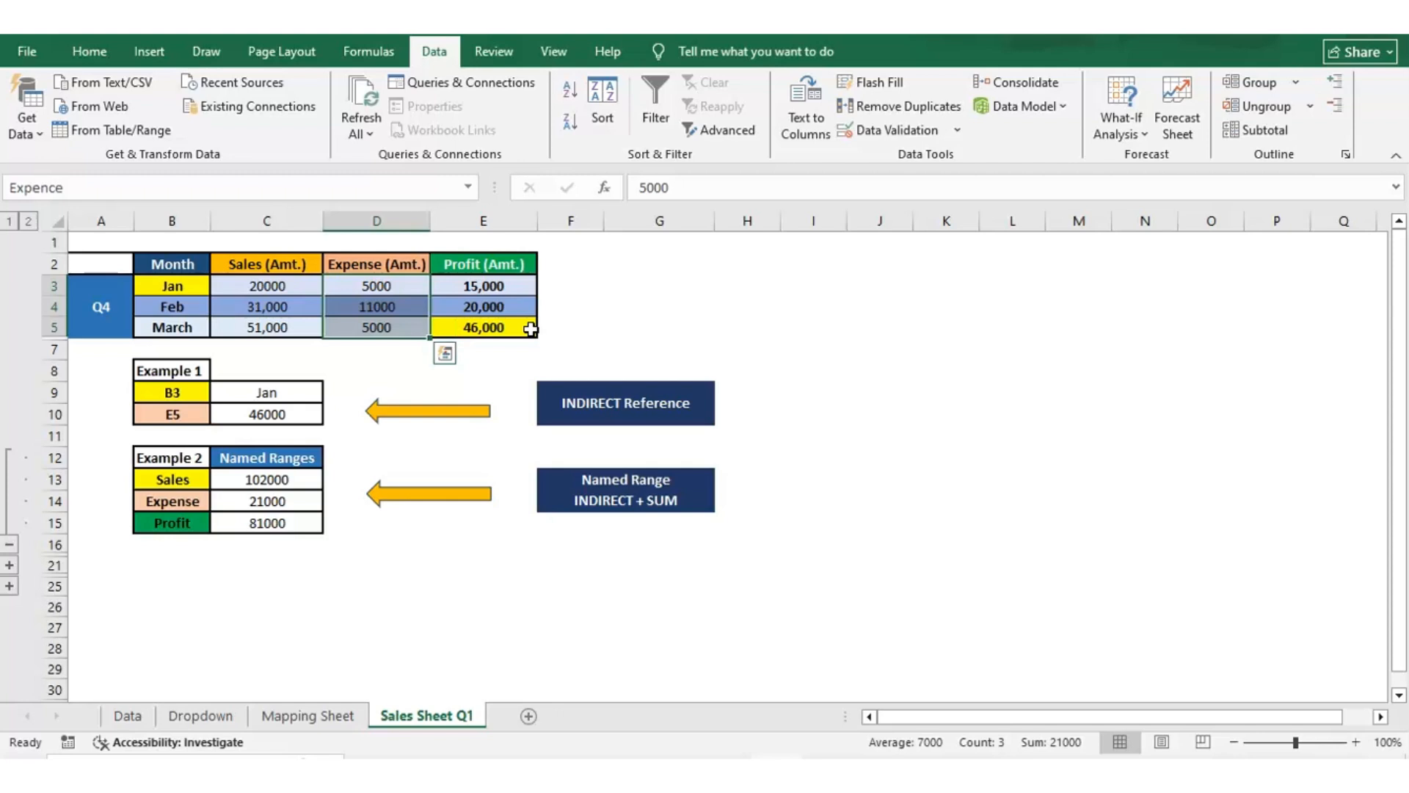
key(Right)
key(shift+Down)
key(shift+Down)
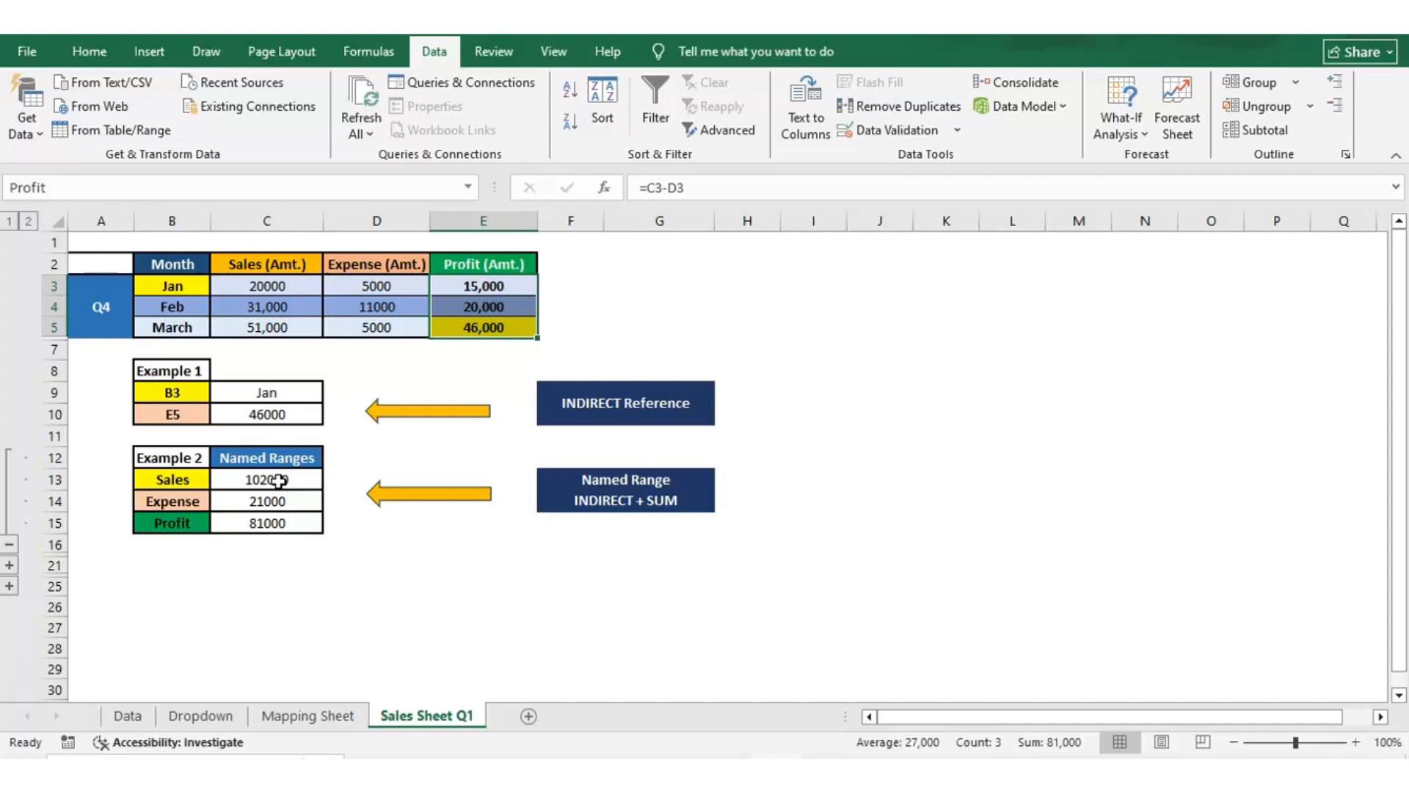
Compare the C13 result with the Sales range C3:C5 and its name in the Name Box.
click(279, 481)
click(279, 481)
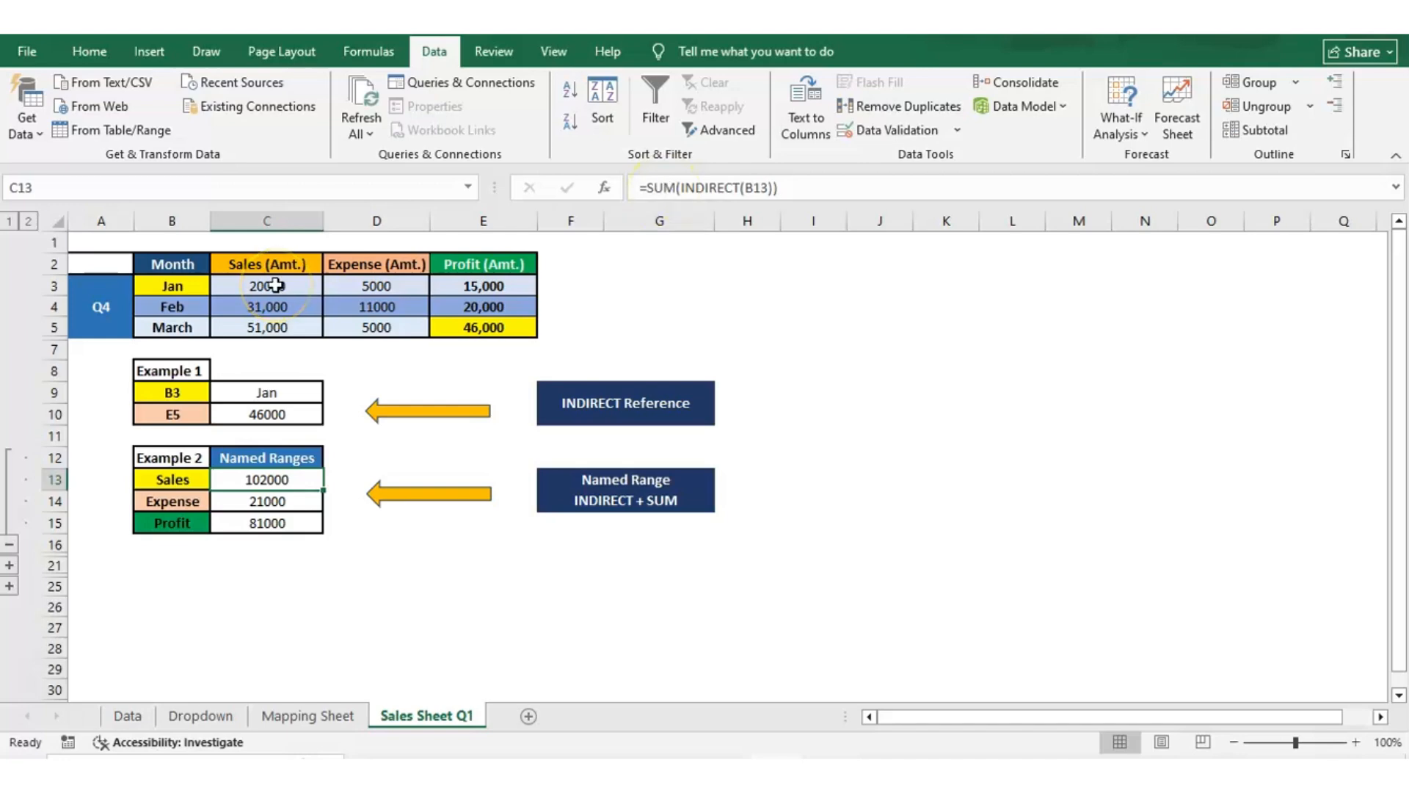
drag(277, 285, 271, 327)
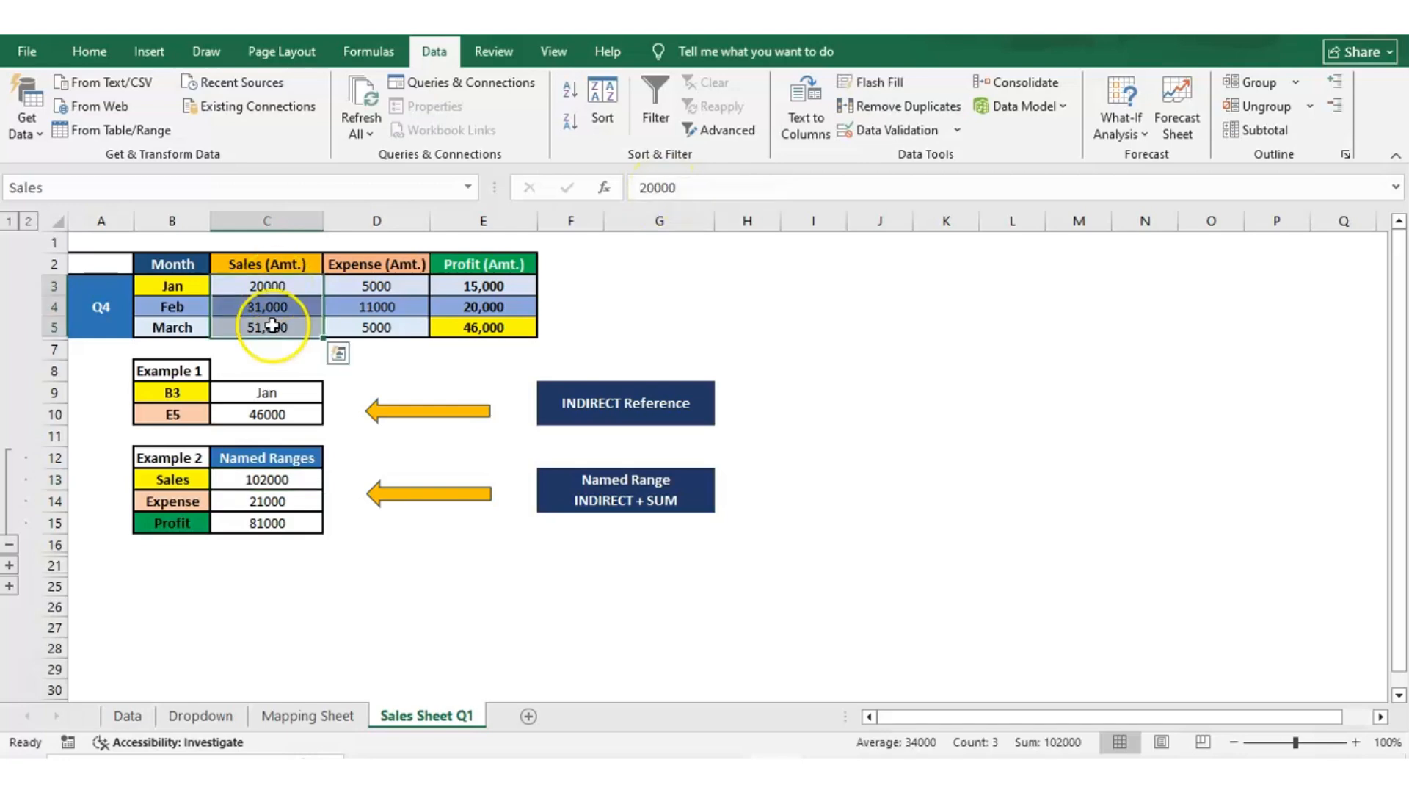
click(85, 194)
key(Escape)
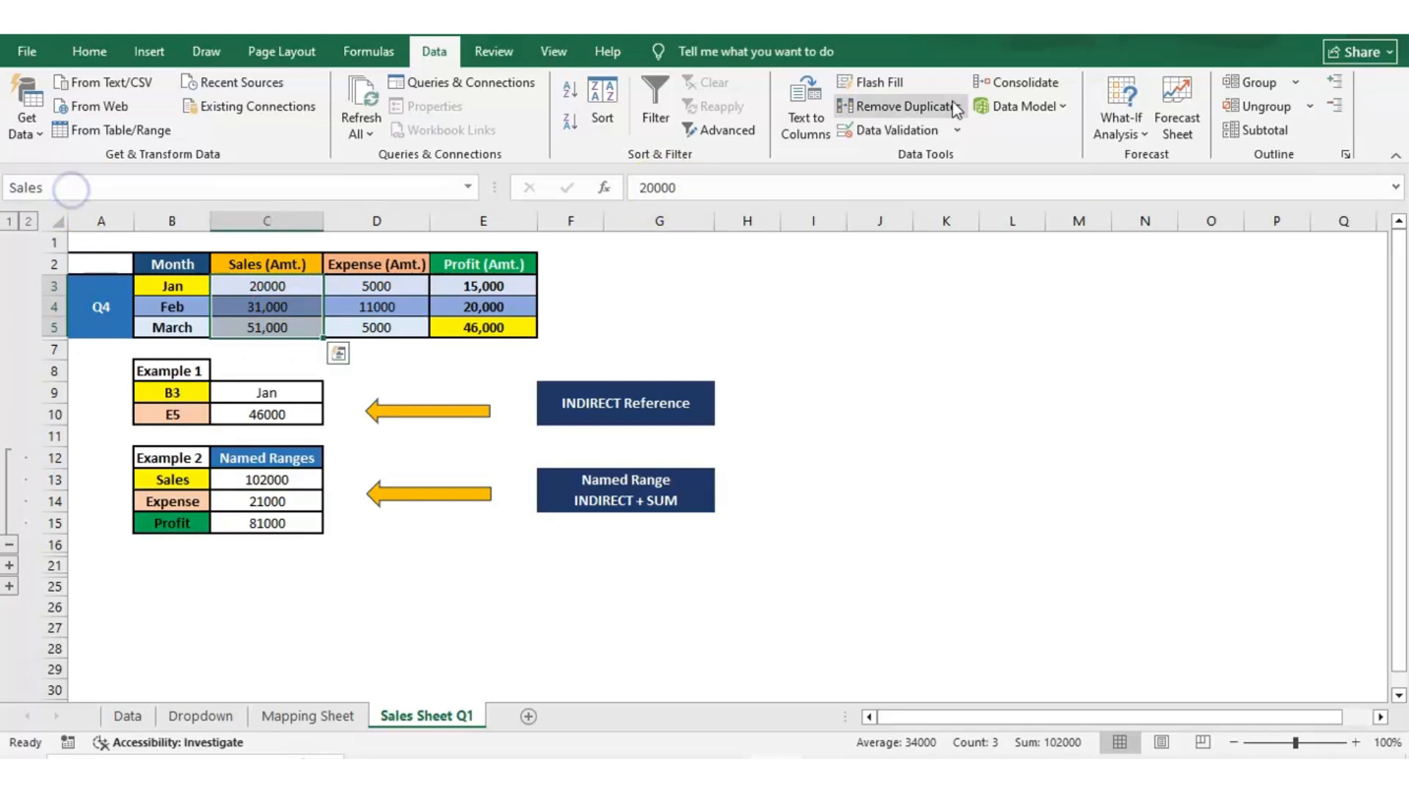
Examine the SUM(INDIRECT) formula in C13 in edit mode, then the Sales range and the formula in C14.
click(570, 436)
click(376, 436)
key(Left)
key(Down)
key(Down)
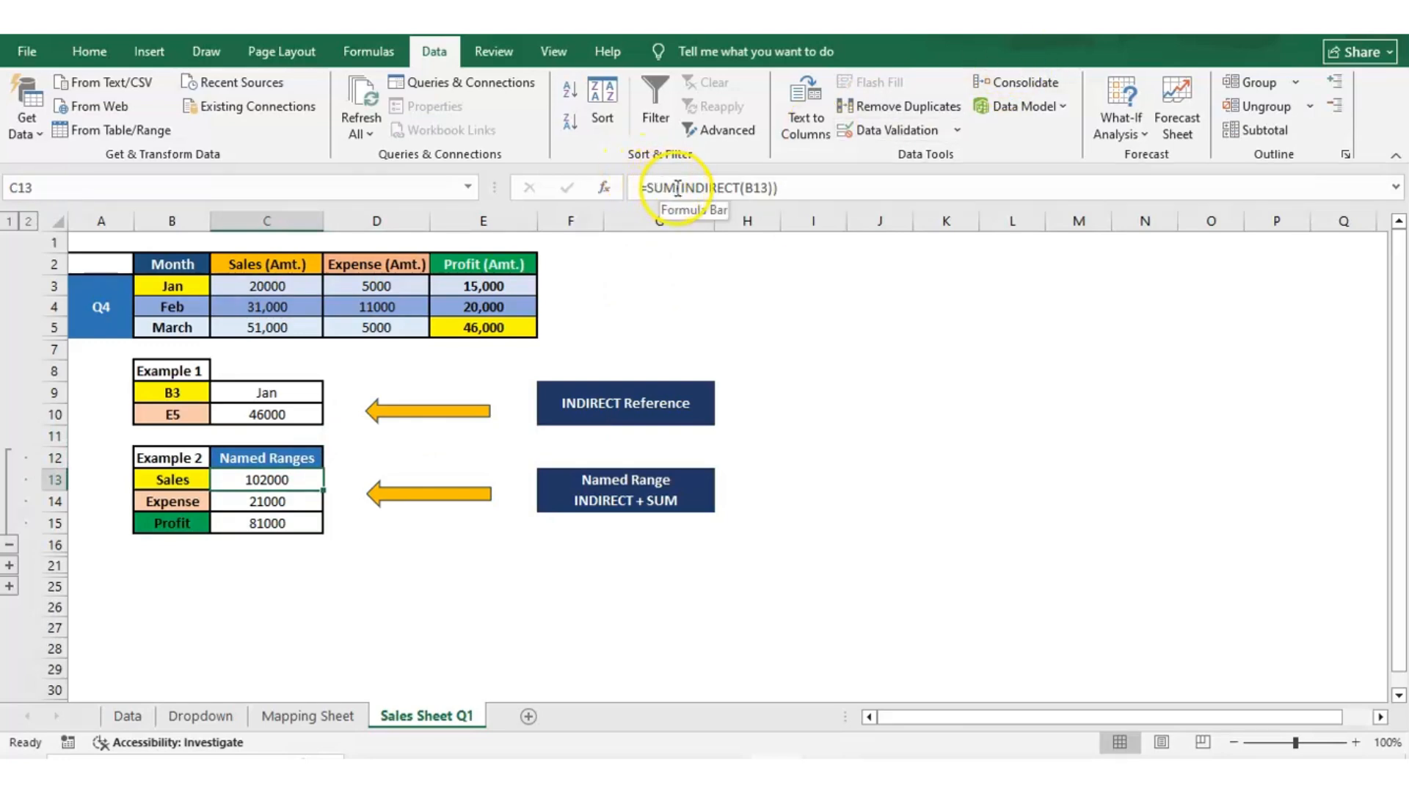
drag(650, 187, 679, 189)
double_click(711, 189)
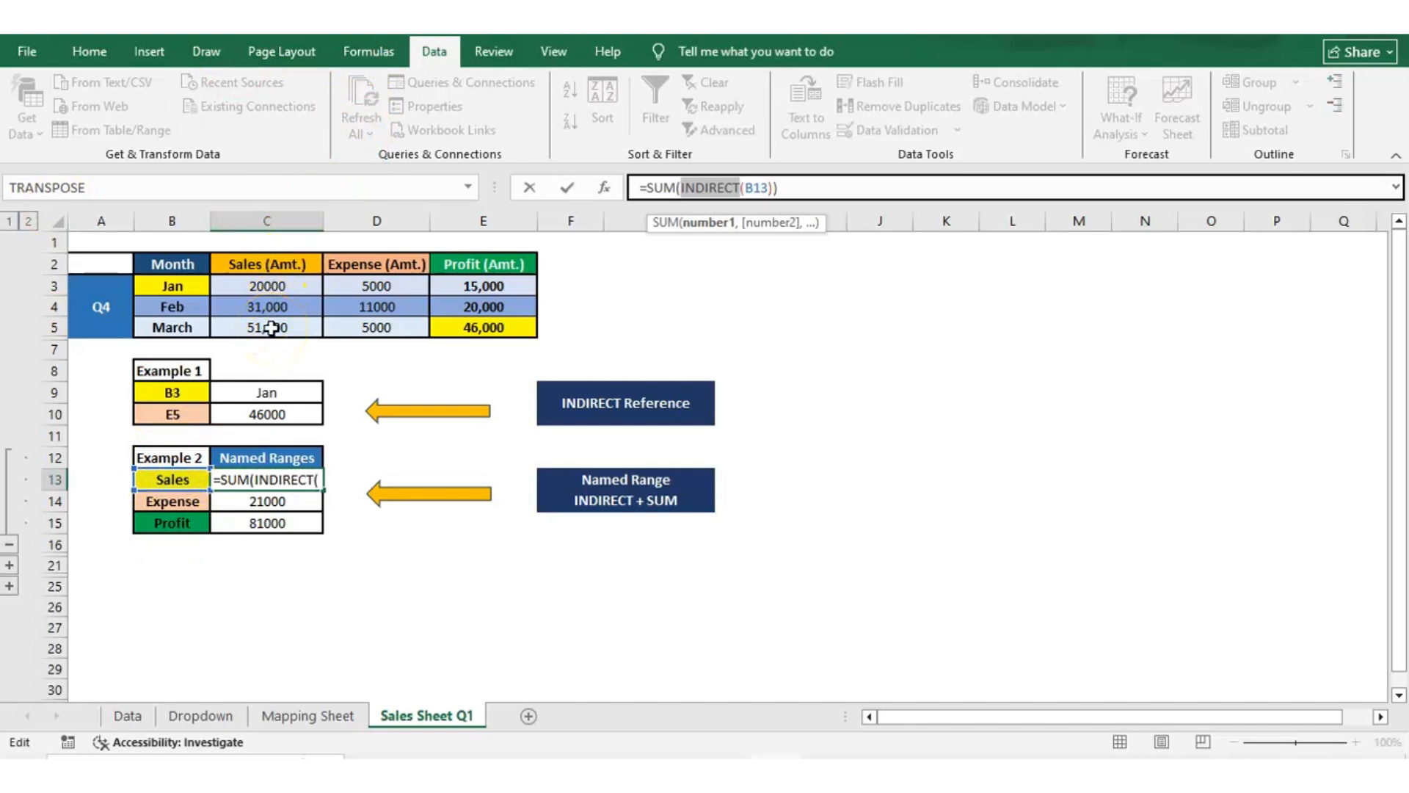
key(ctrl+Return)
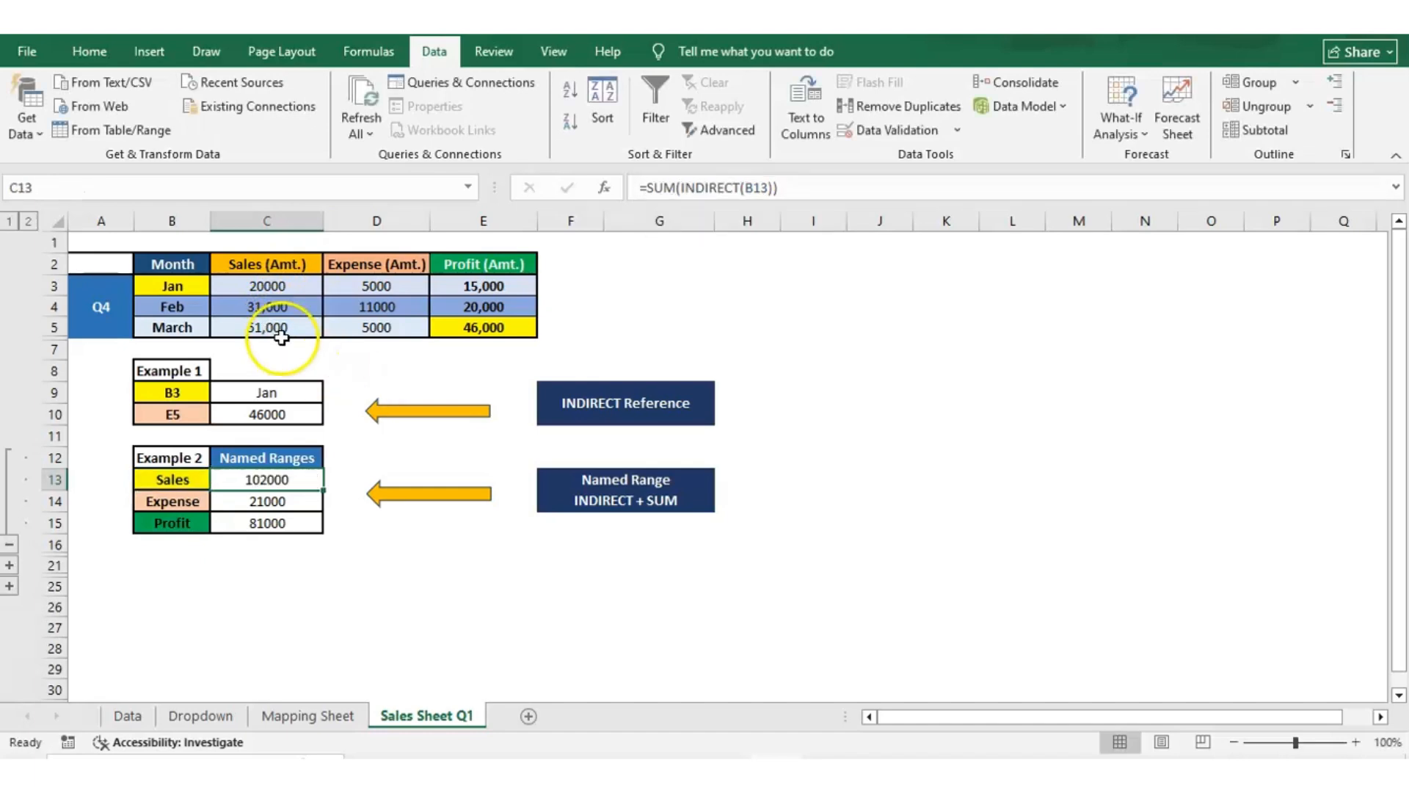
drag(264, 282, 267, 327)
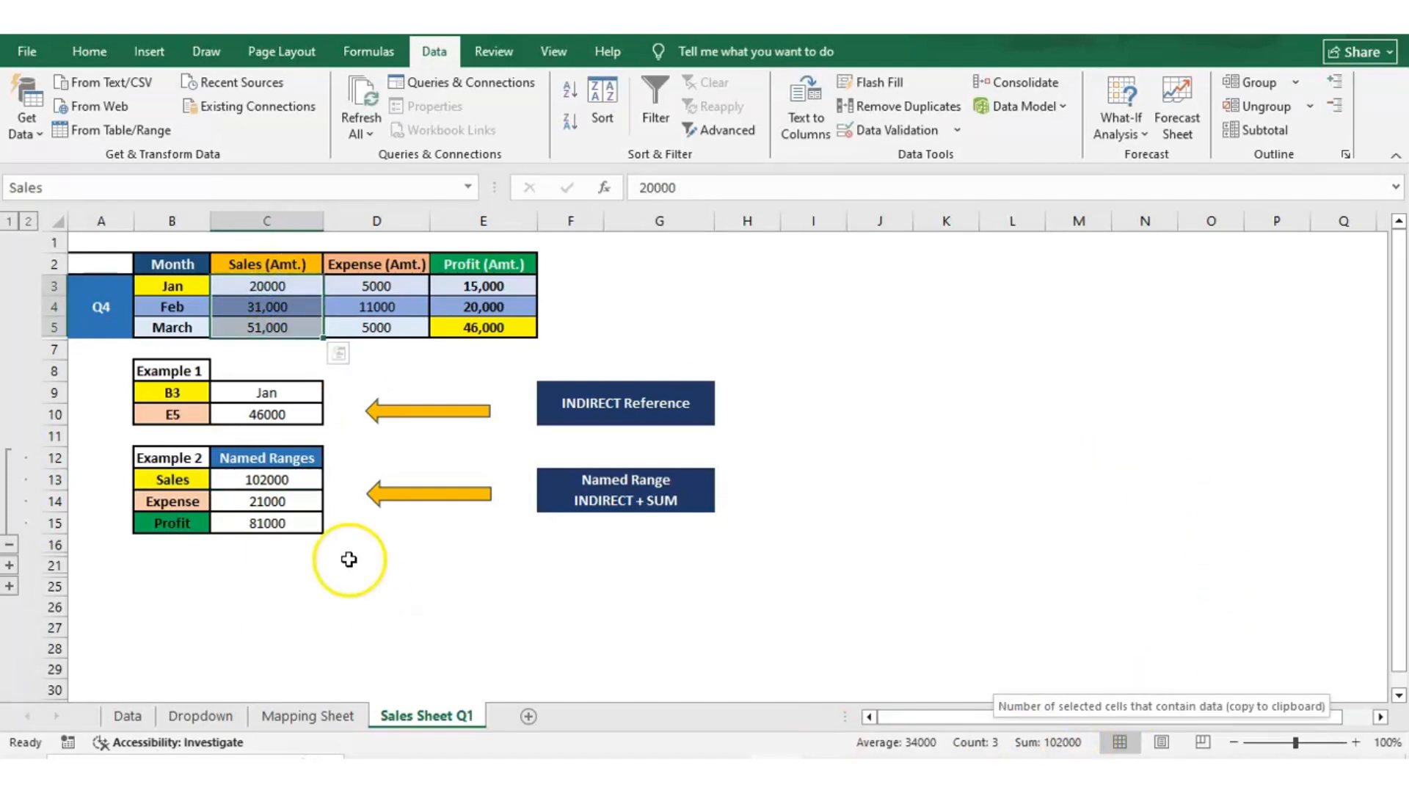
click(219, 478)
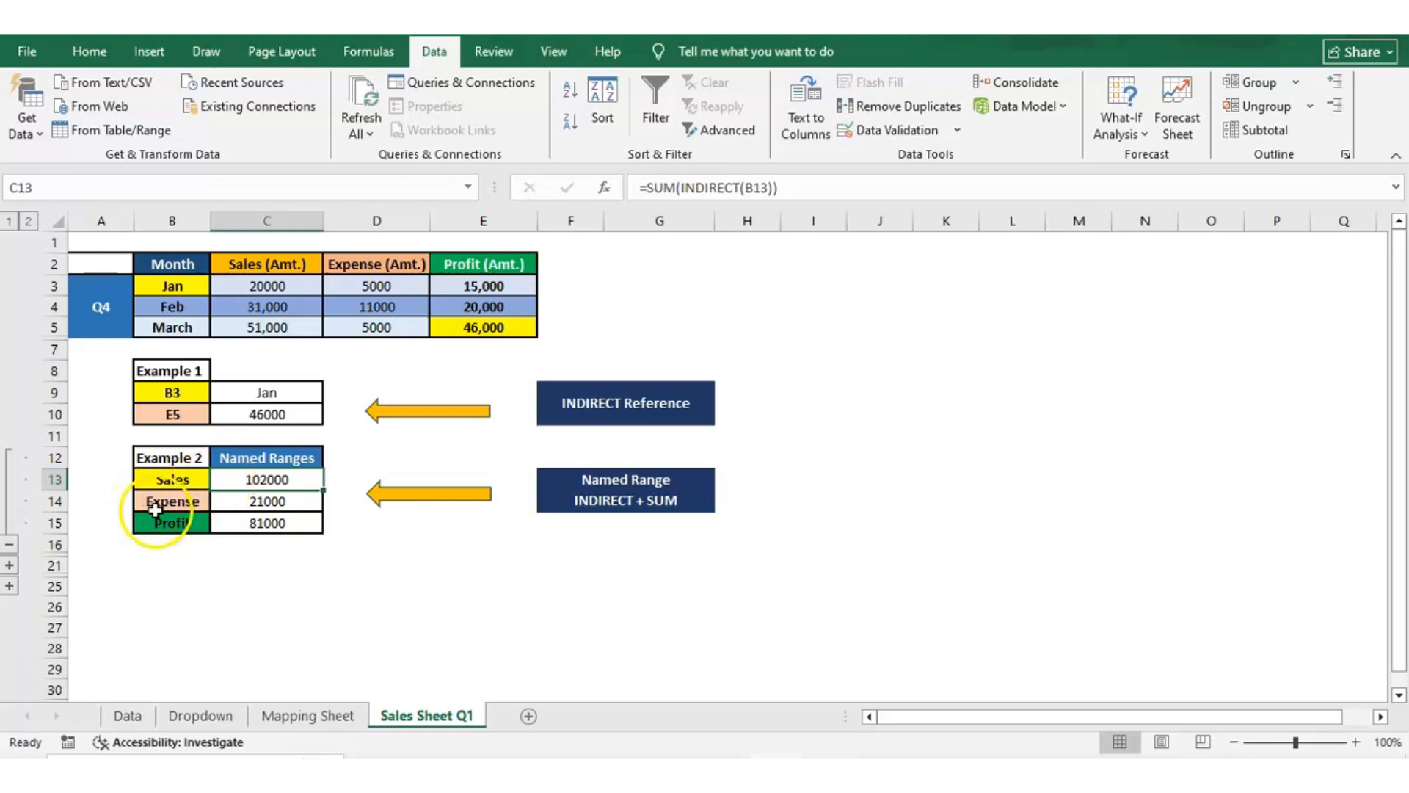
click(218, 501)
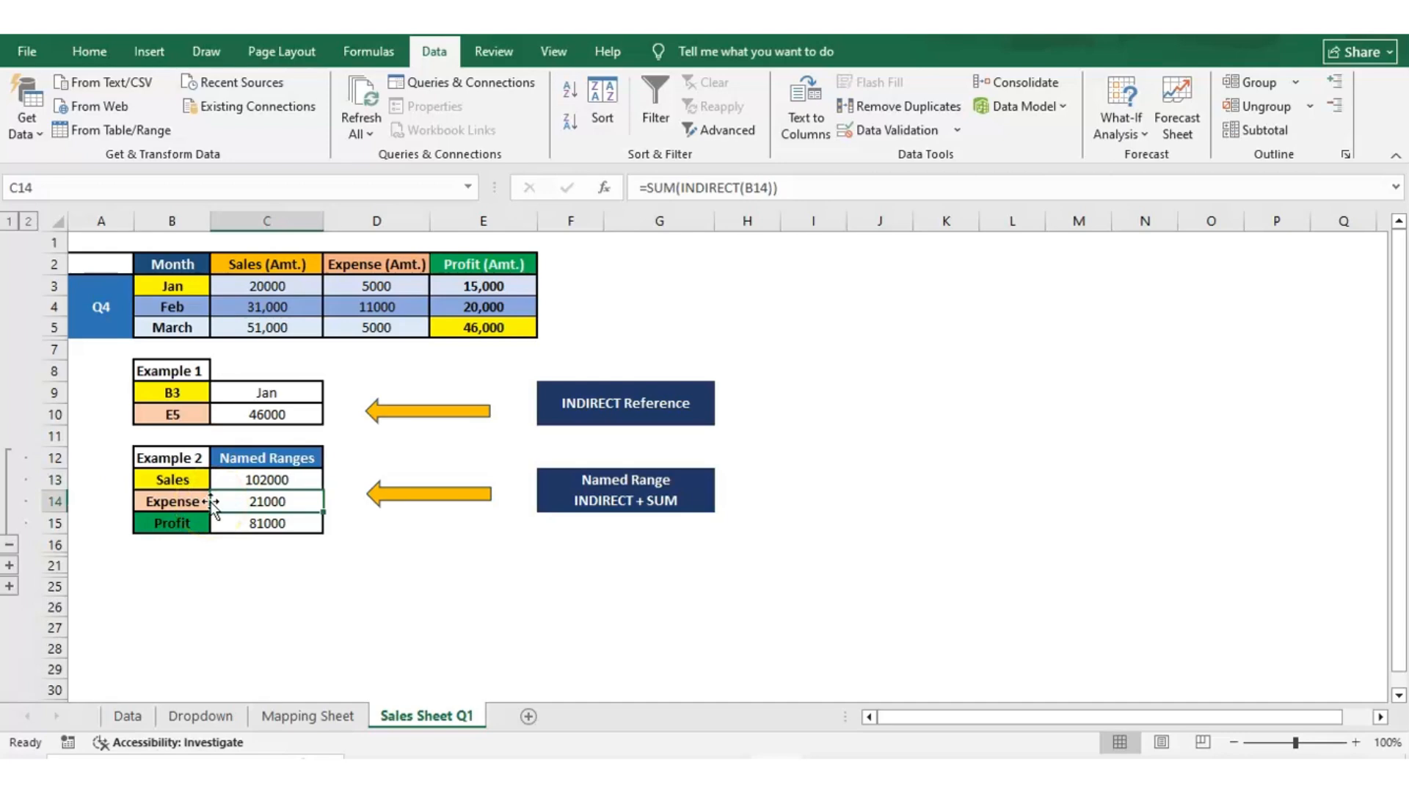
Collapse Example 2's rows, expand Example 3, and examine the SUMIF with INDIRECT formula in C18.
click(9, 565)
click(9, 545)
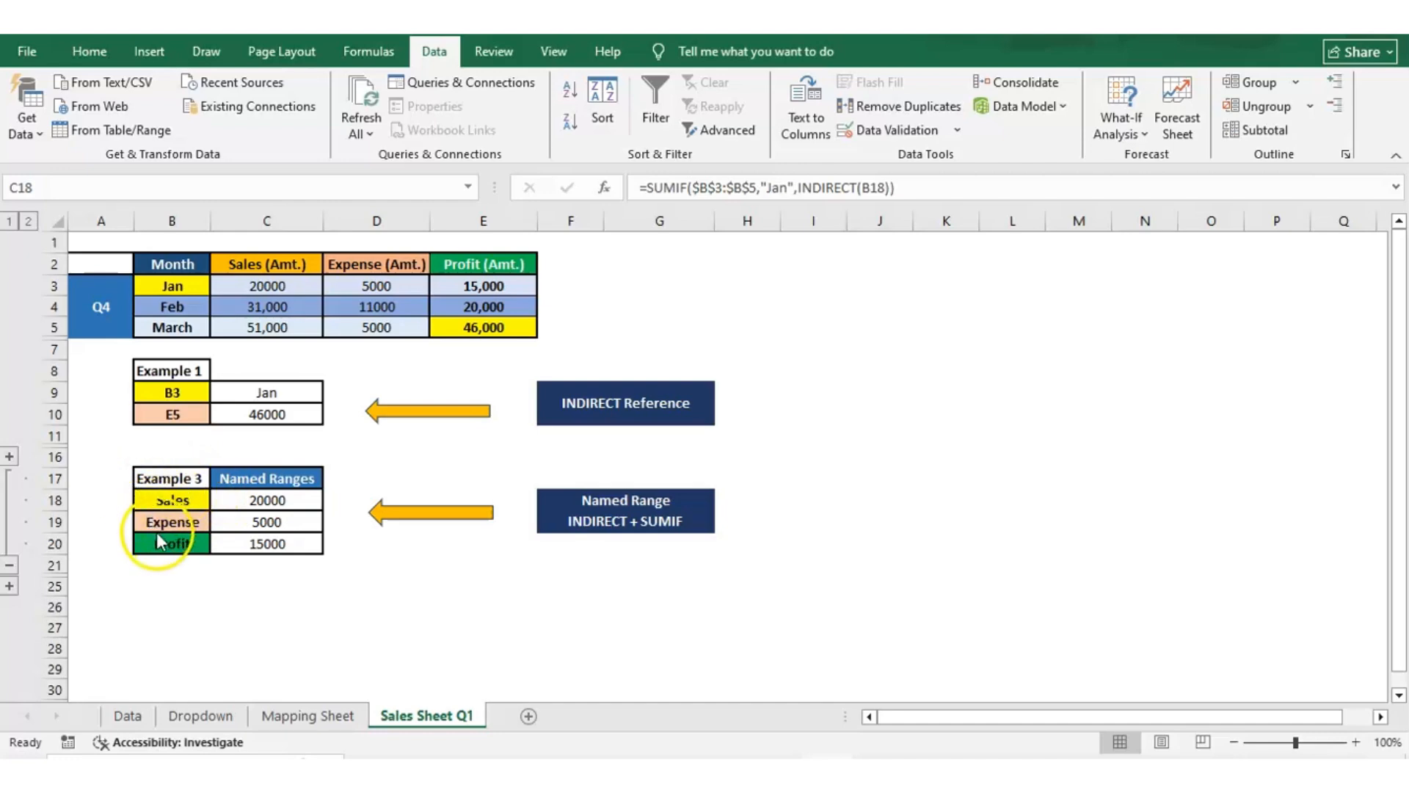
click(243, 499)
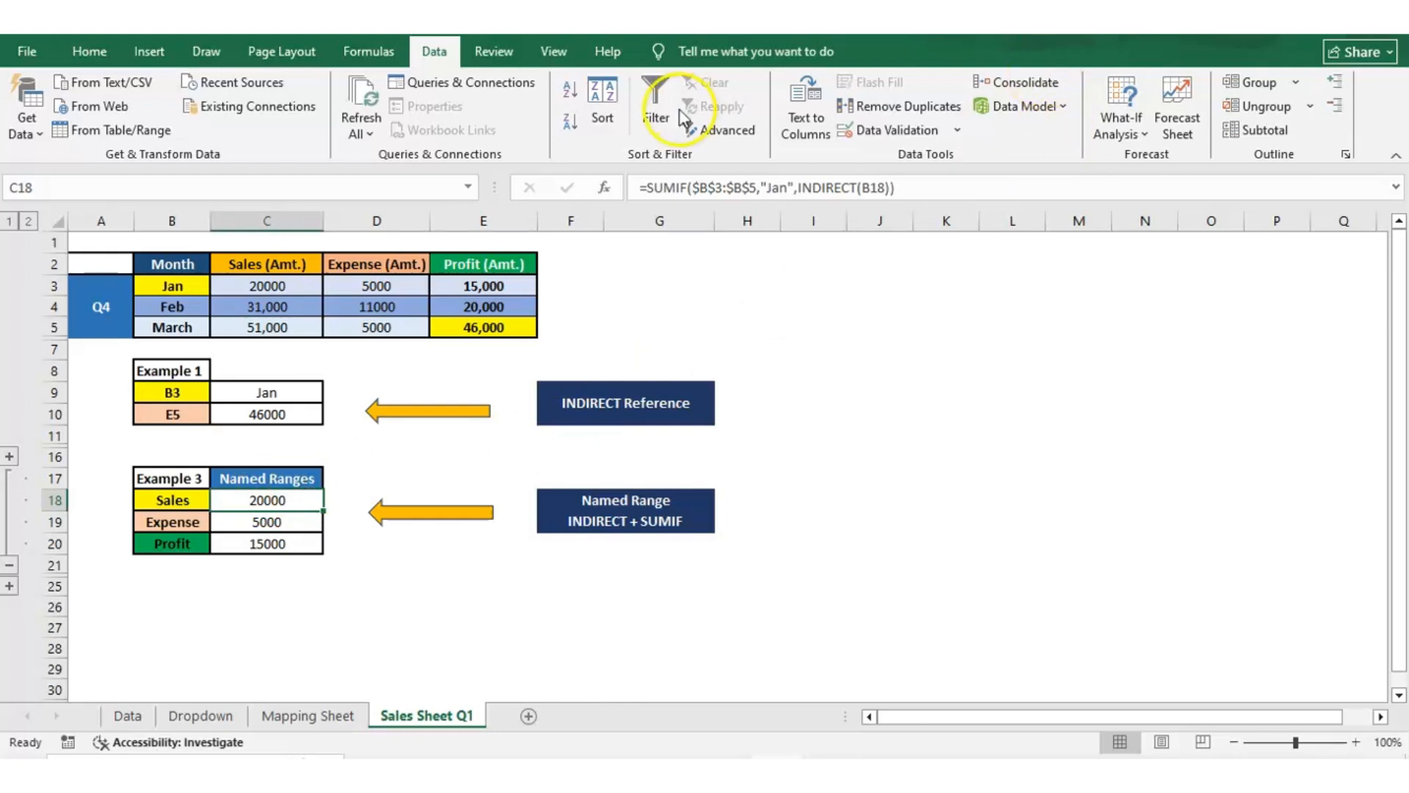
drag(646, 188, 686, 197)
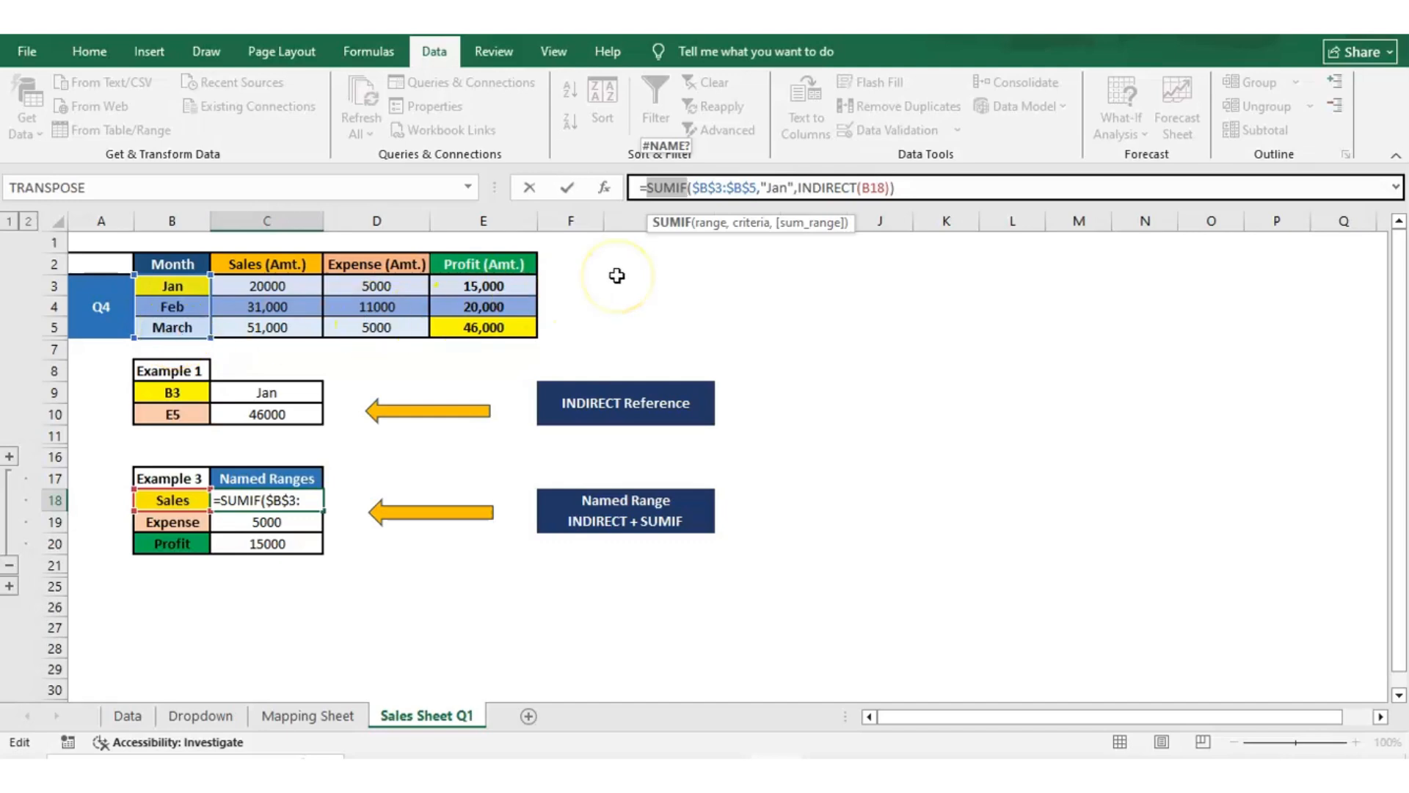
click(780, 188)
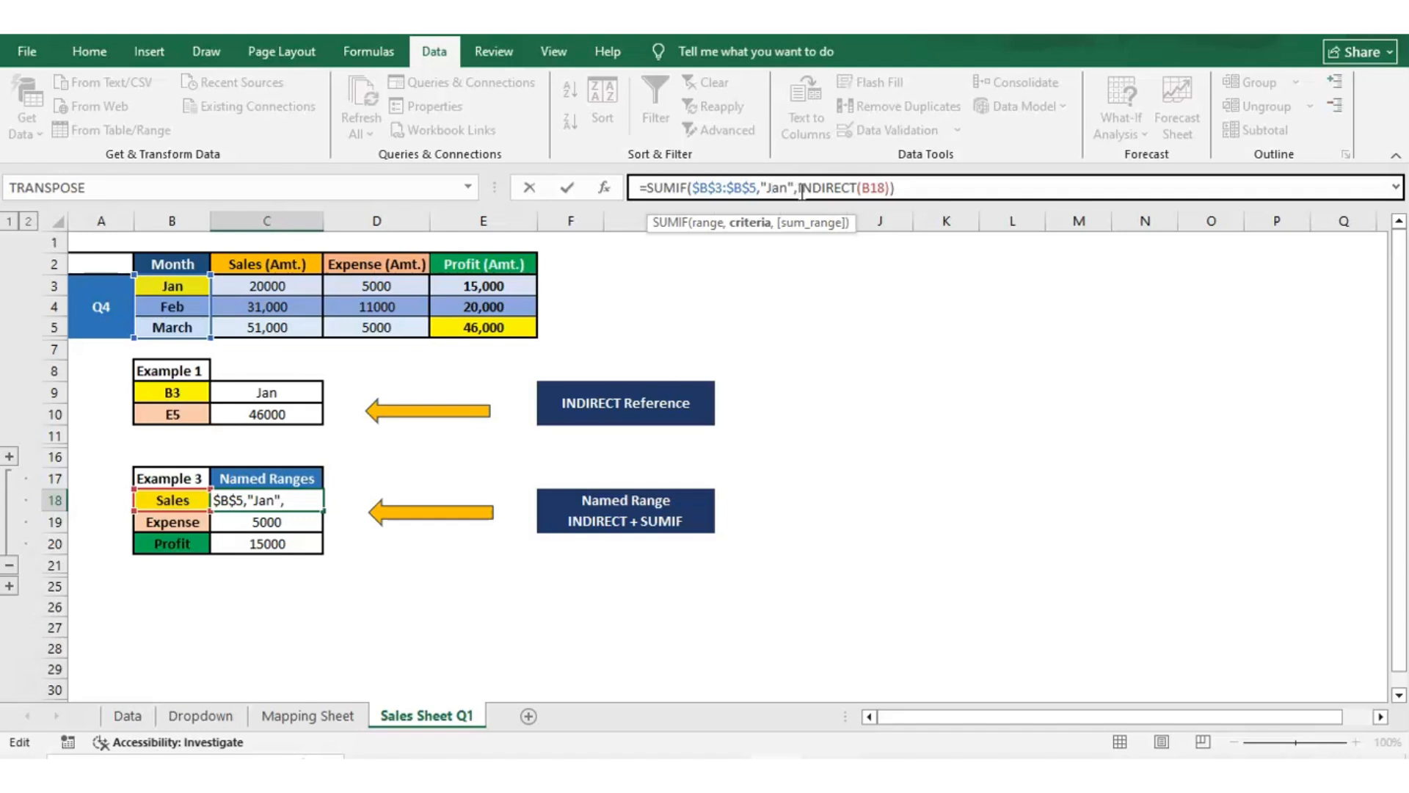
click(800, 189)
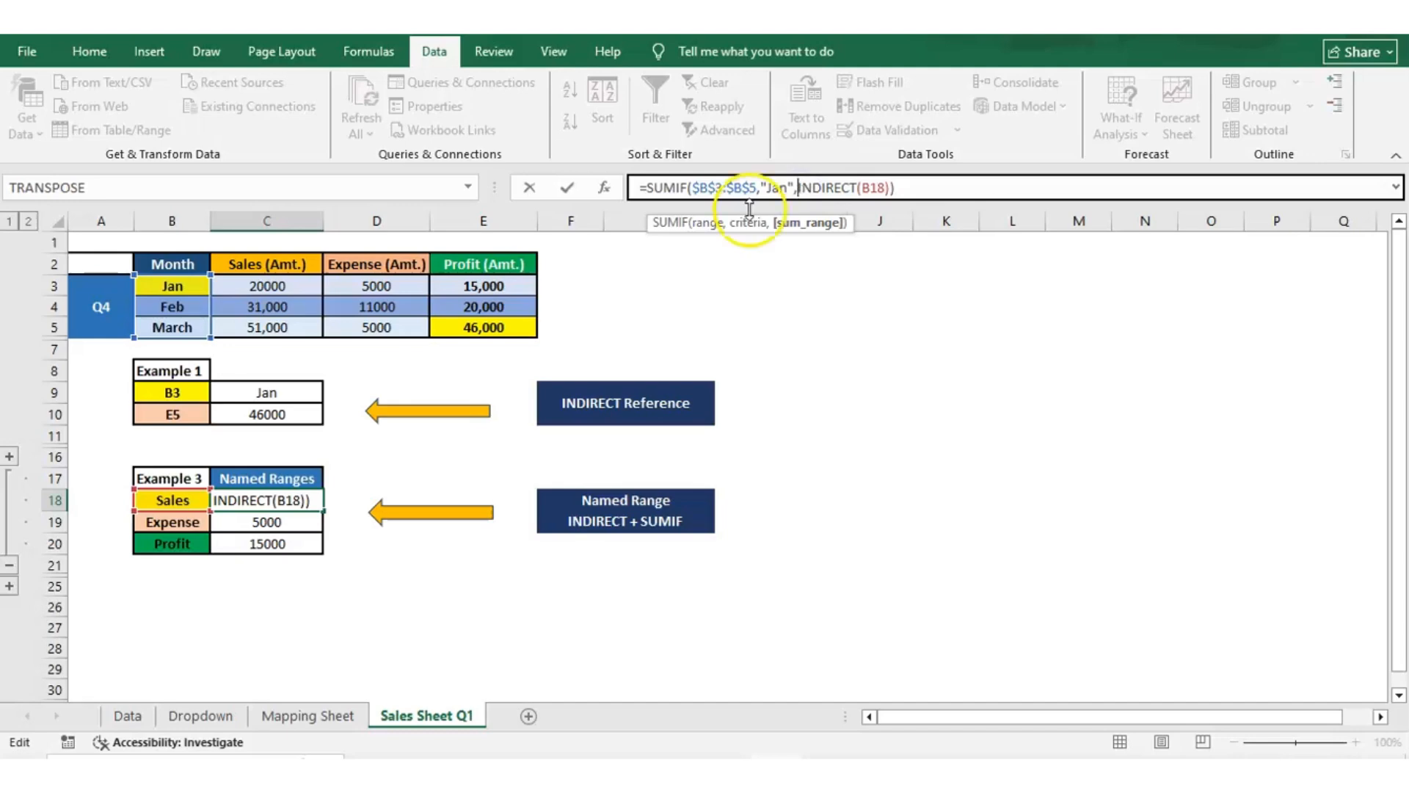
click(213, 499)
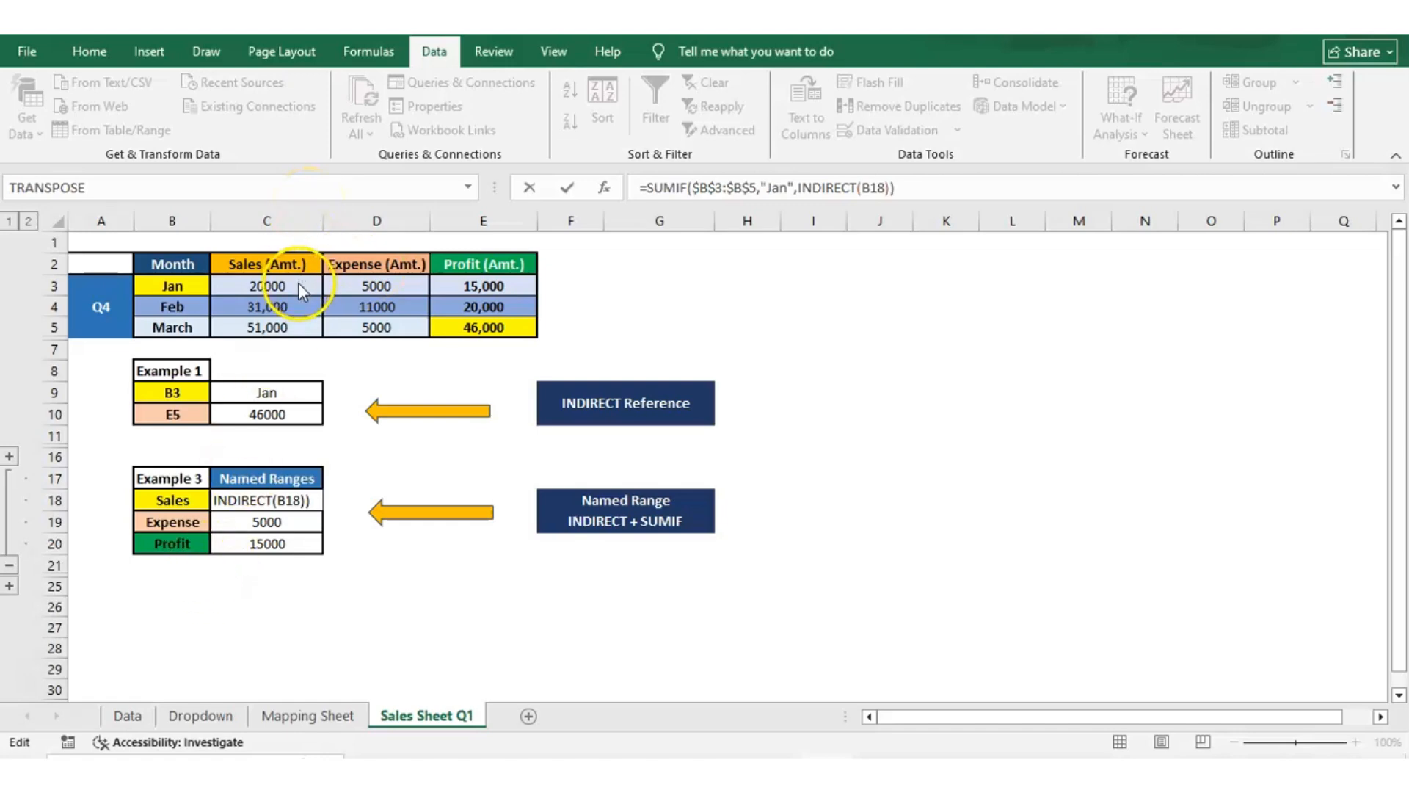
key(Escape)
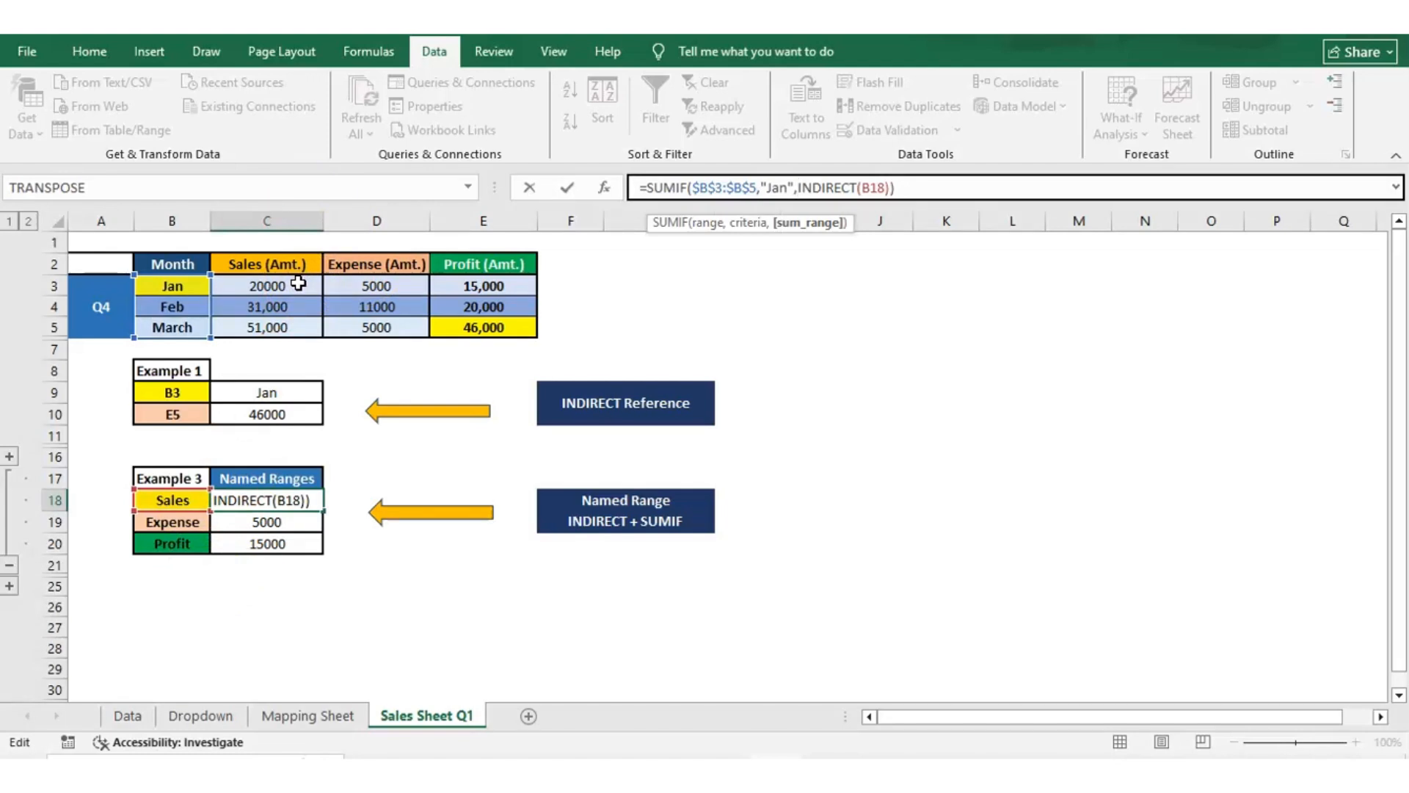
click(874, 188)
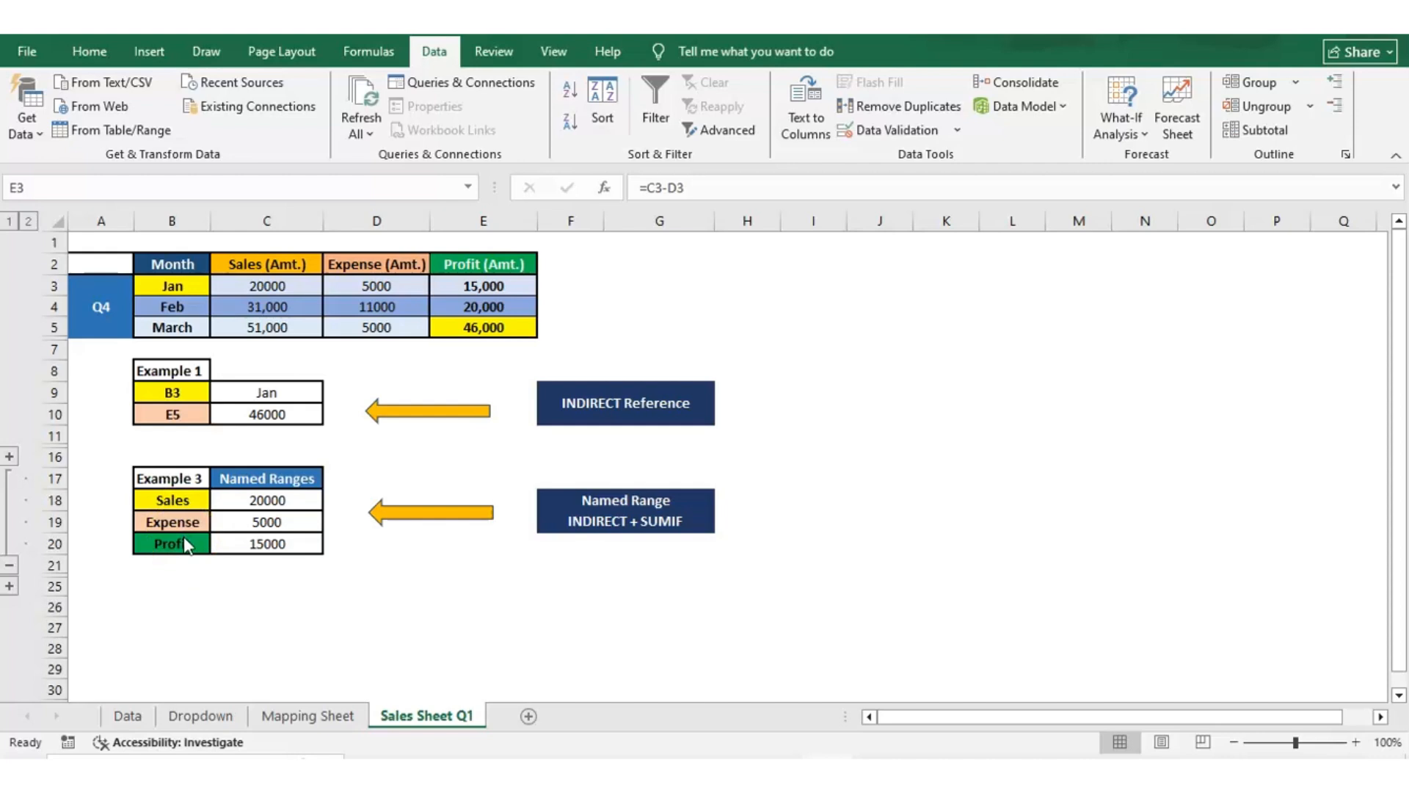
Examine the SUMIF with INDIRECT formula in the Profit row's cell C20.
click(221, 542)
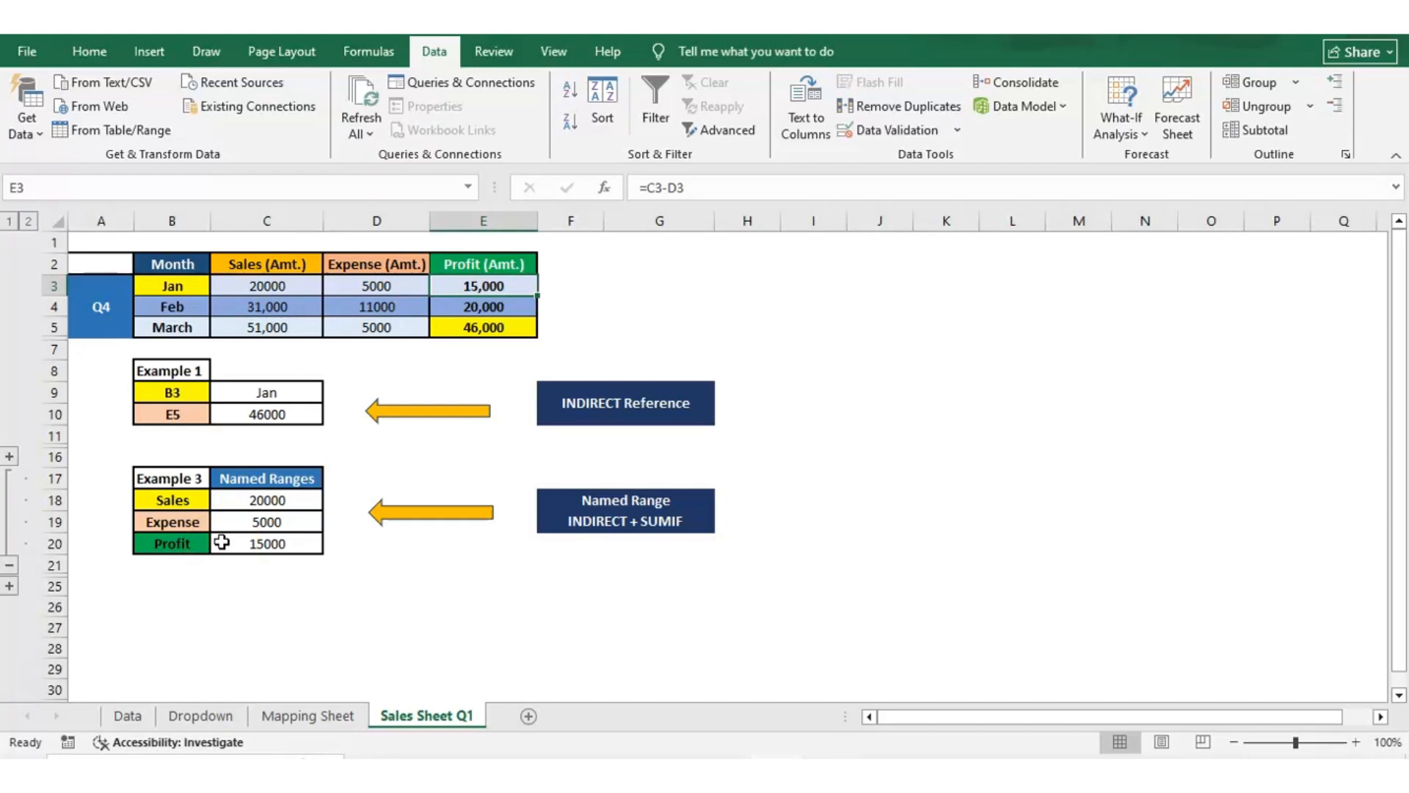
click(221, 541)
click(222, 542)
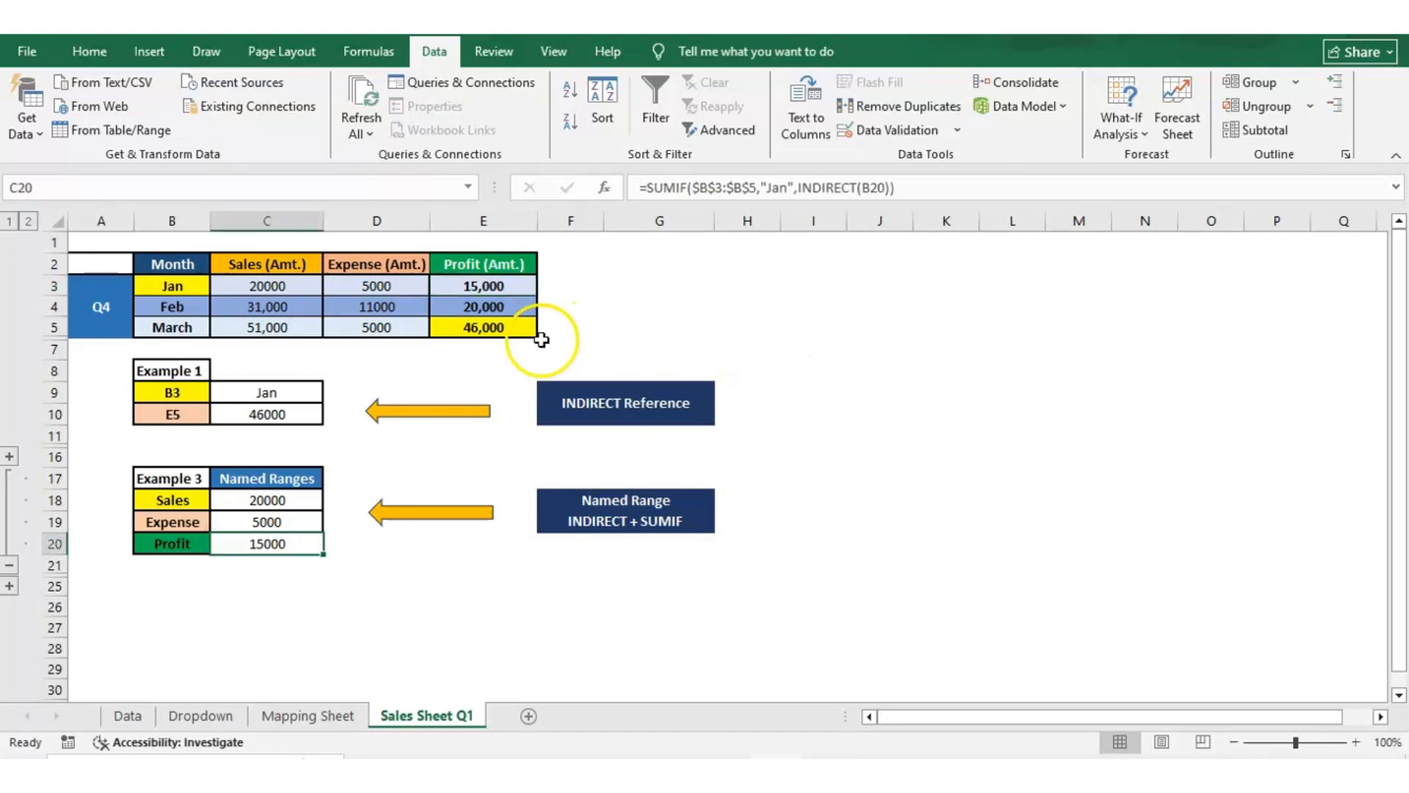
click(695, 186)
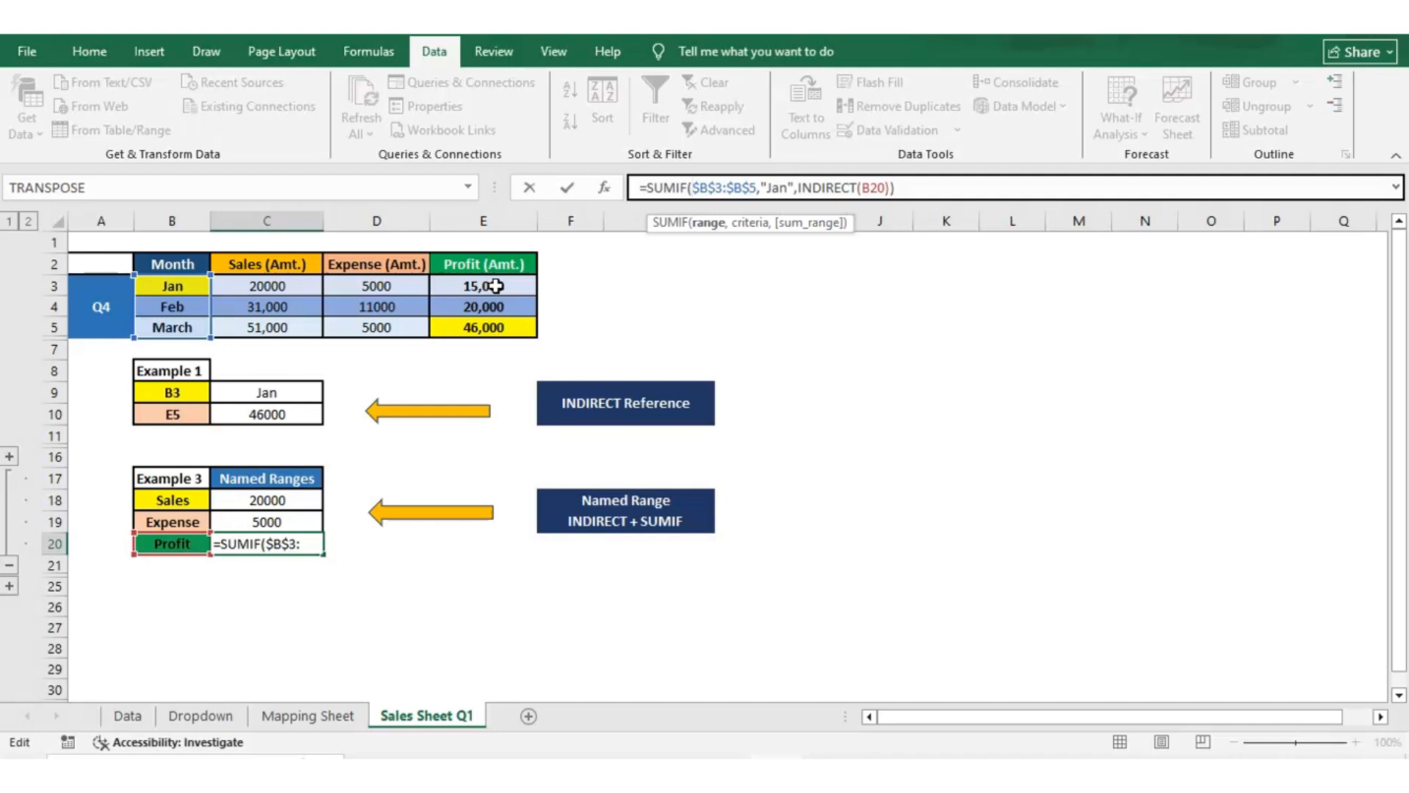
key(Escape)
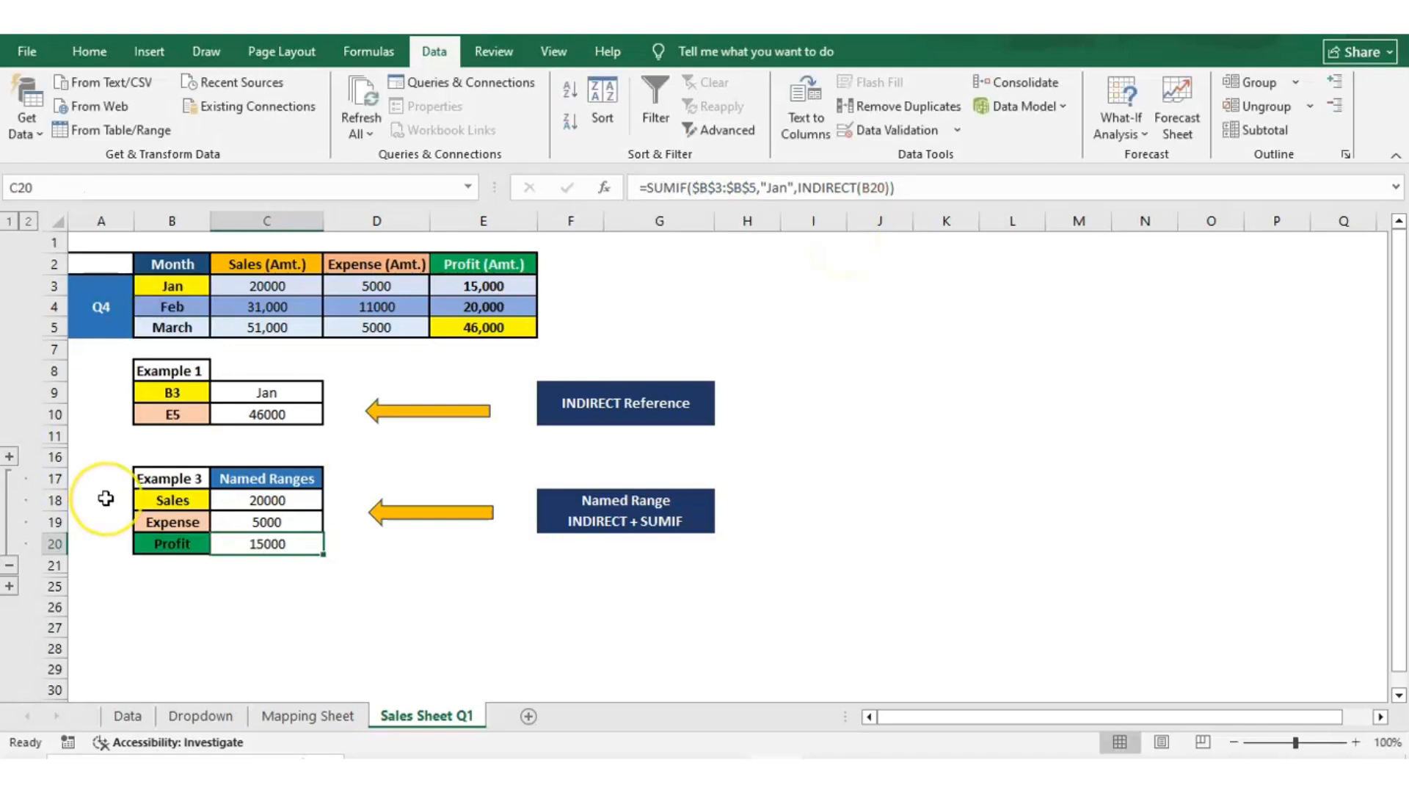